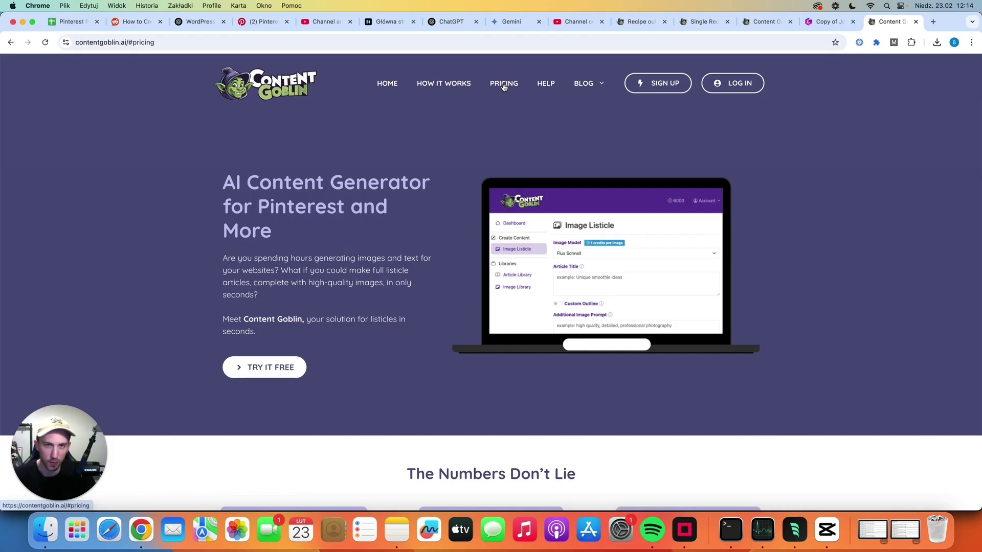
Bring the pricing plans into view on the Content Goblin homepage
left_click(503, 85)
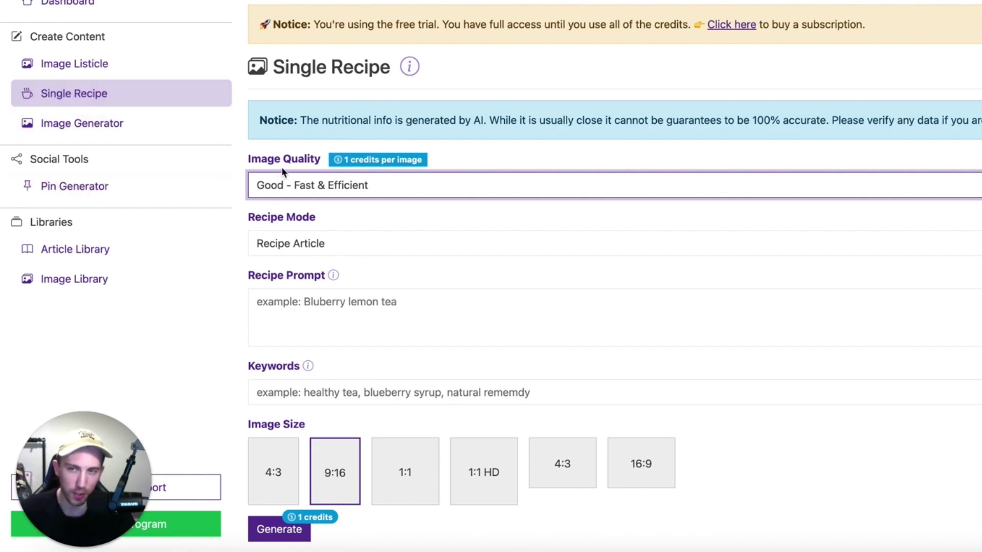
Try Better and Best image quality, then settle on Good - Fast & Efficient
left_click(296, 185)
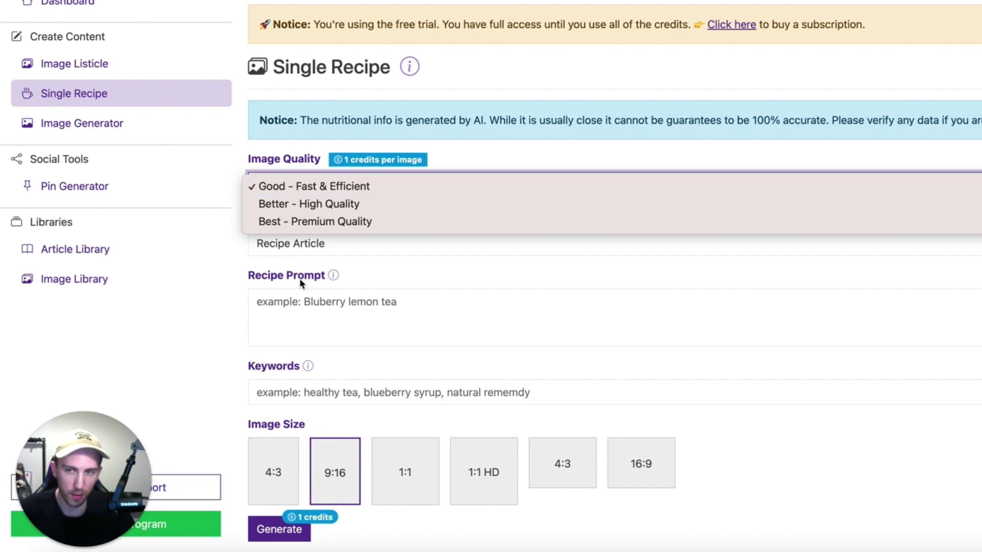
left_click(293, 209)
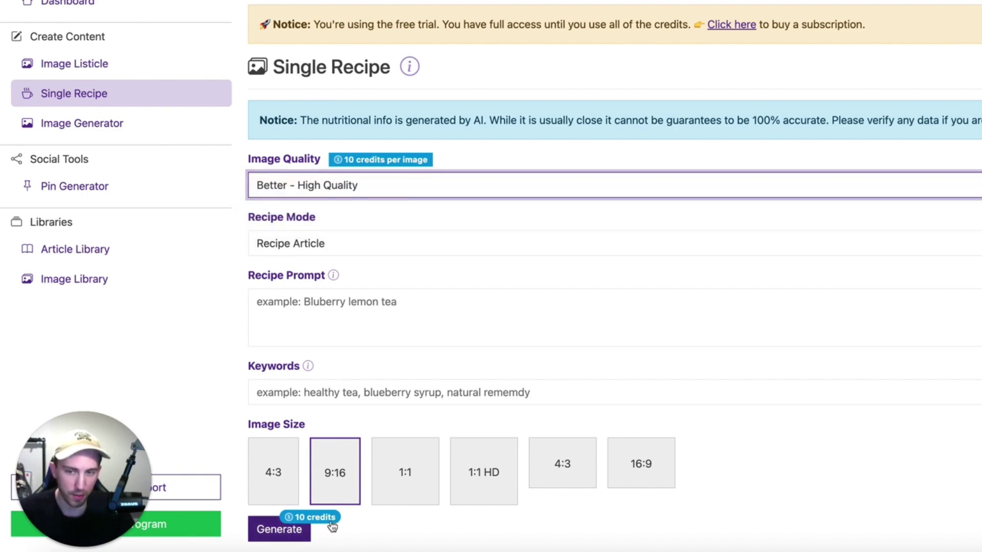
left_click(293, 197)
left_click(293, 205)
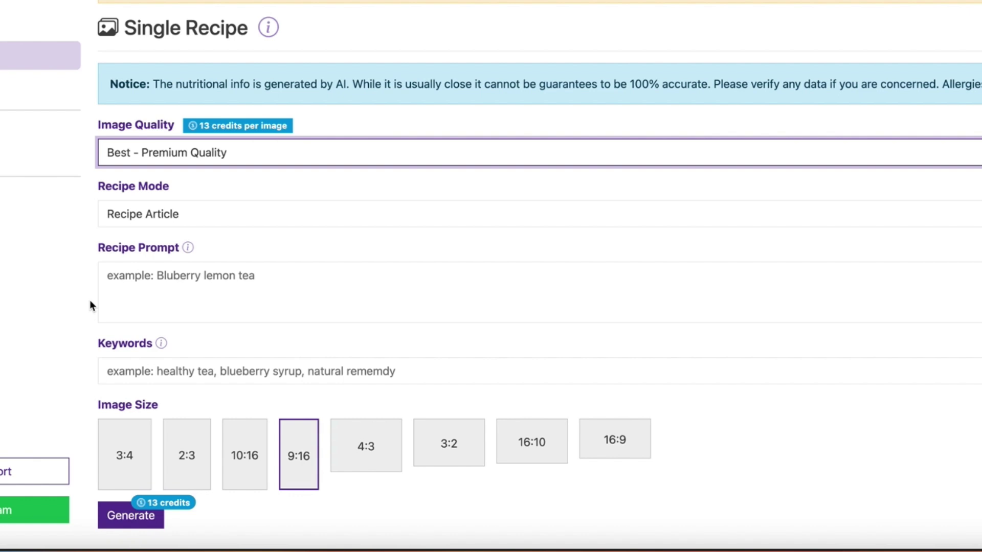
left_click(148, 156)
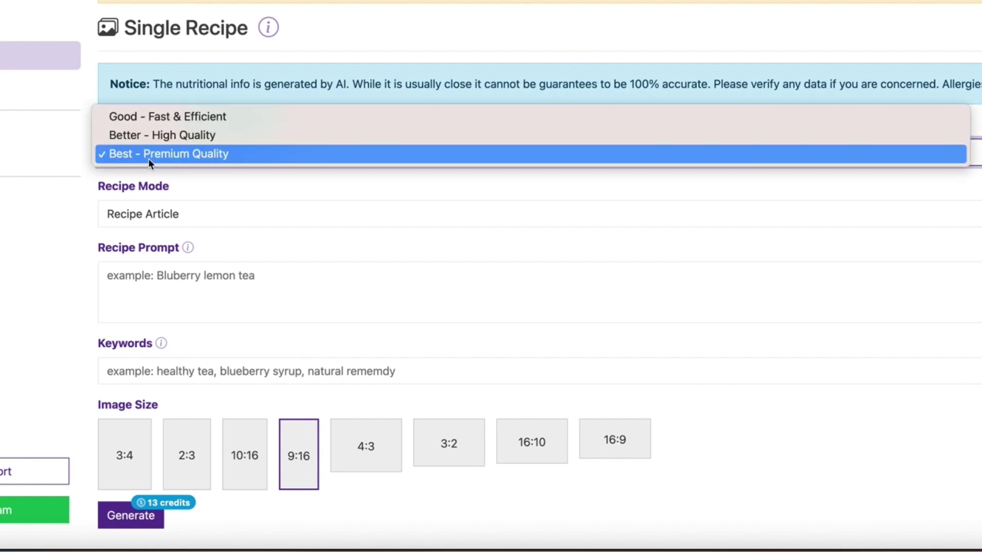
left_click(143, 121)
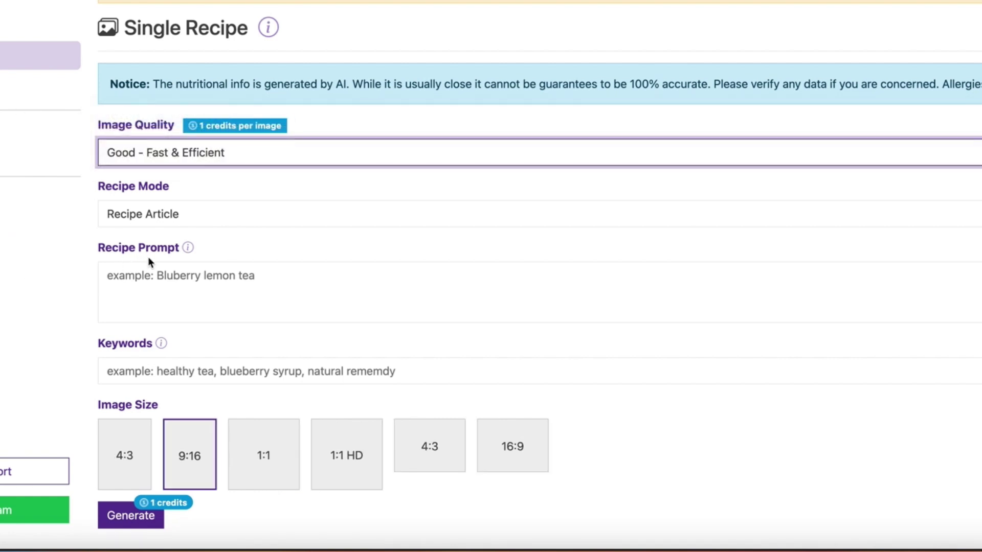
Enter 'blueberry muffins' as the recipe prompt
left_click(156, 276)
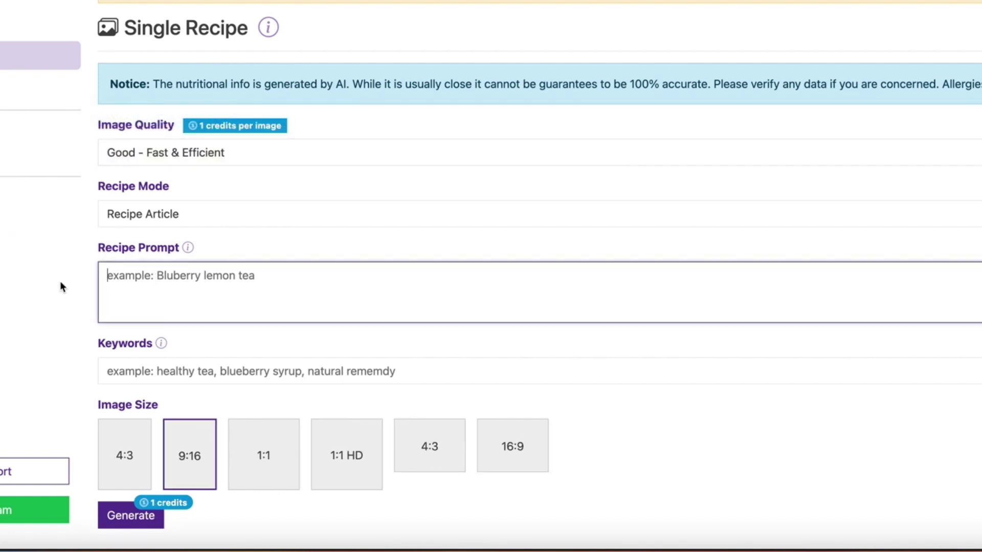
type("blueberry muffins")
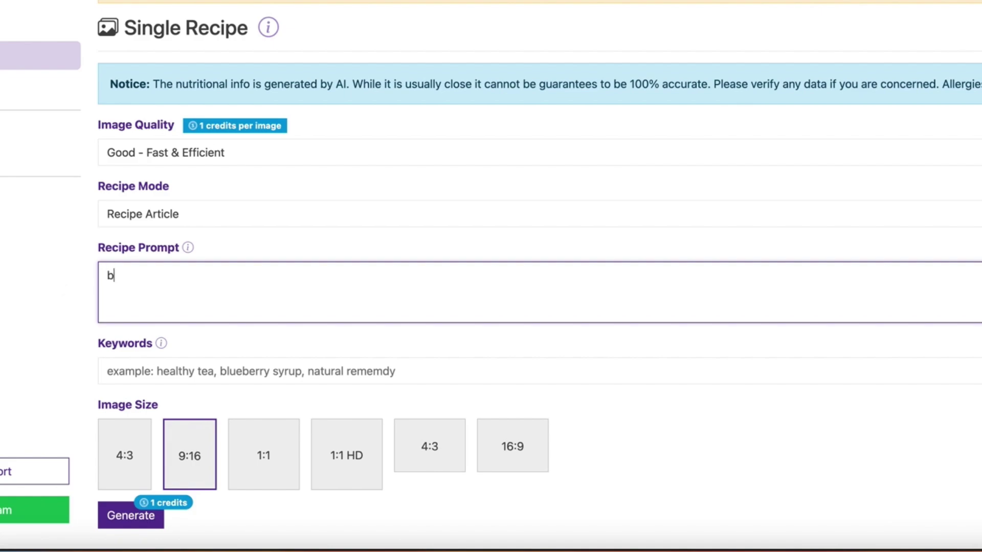
left_click(59, 358)
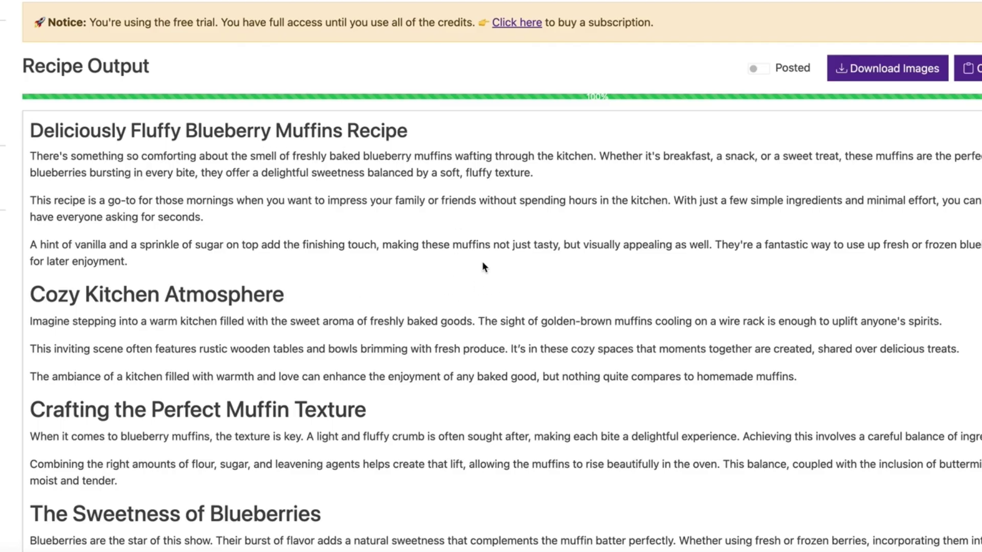
Scroll through the generated blueberry muffins article down to the muffin photo on the cooling rack
scroll(483, 266, "down", 3)
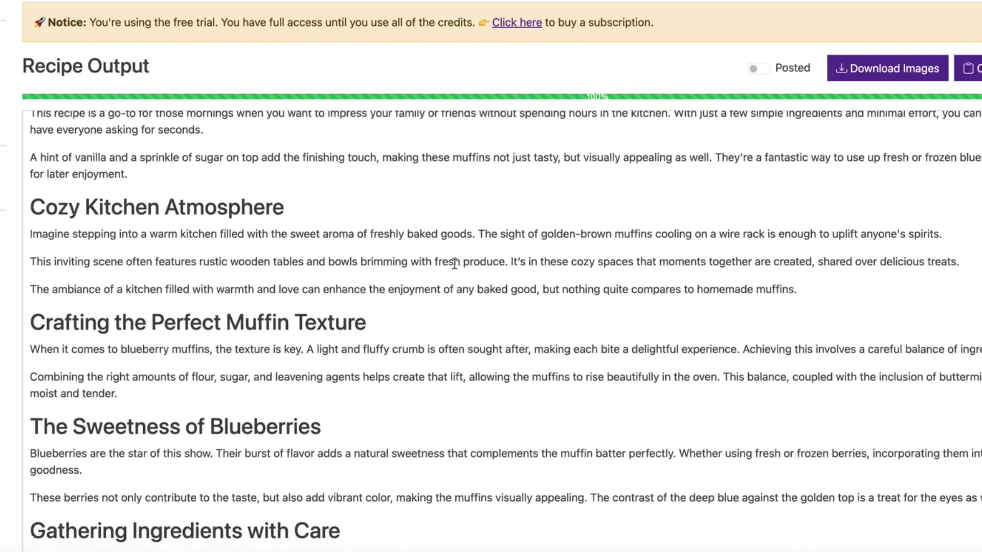
scroll(446, 295, "down", 3)
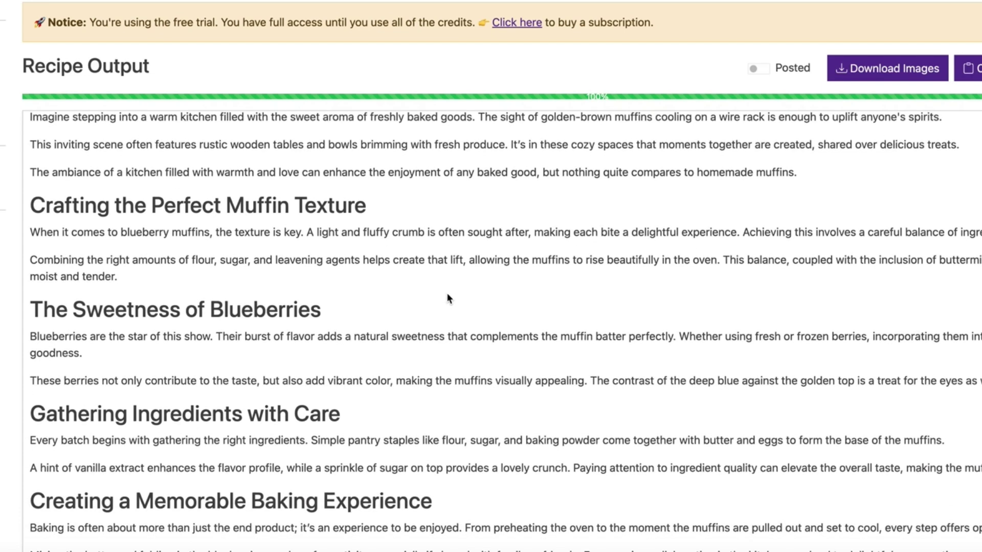
scroll(447, 296, "down", 3)
scroll(447, 298, "down", 9)
scroll(456, 298, "down", 6)
scroll(327, 345, "up", 3)
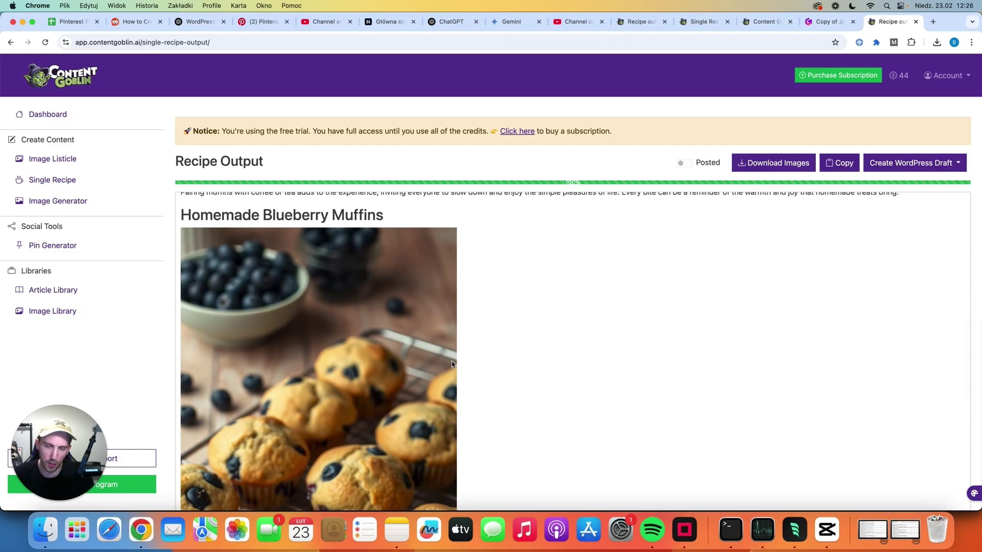
scroll(366, 370, "down", 3)
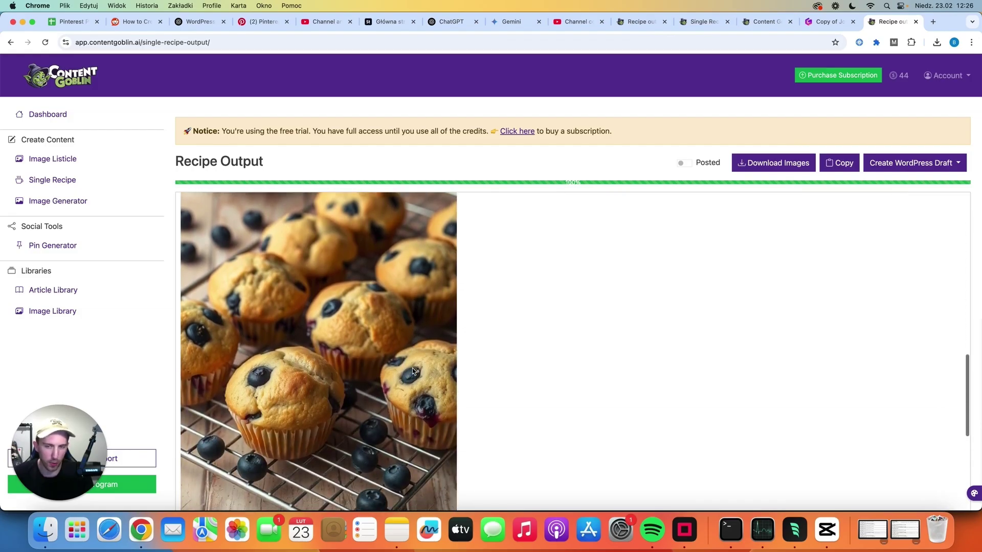
scroll(413, 370, "down", 3)
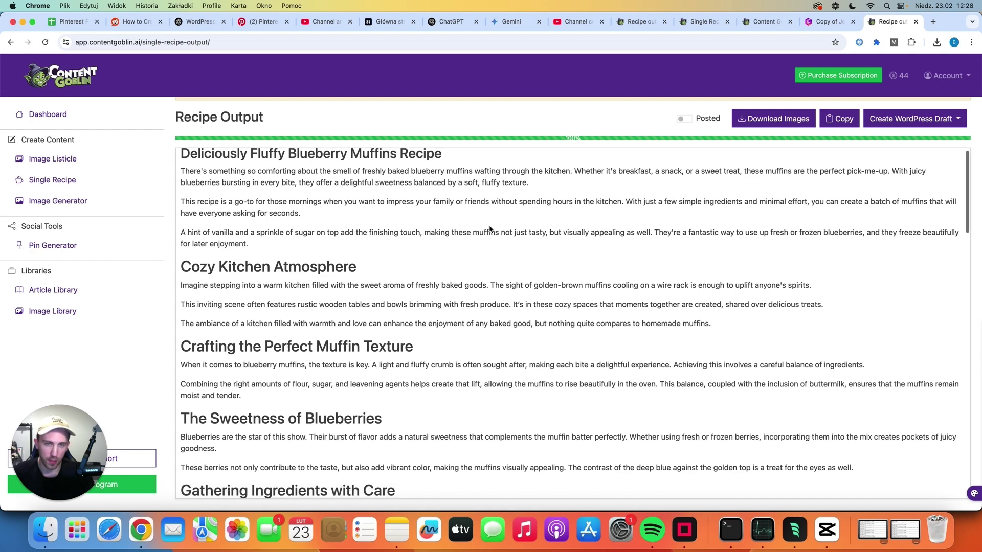
scroll(489, 228, "down", 2)
scroll(468, 229, "up", 2)
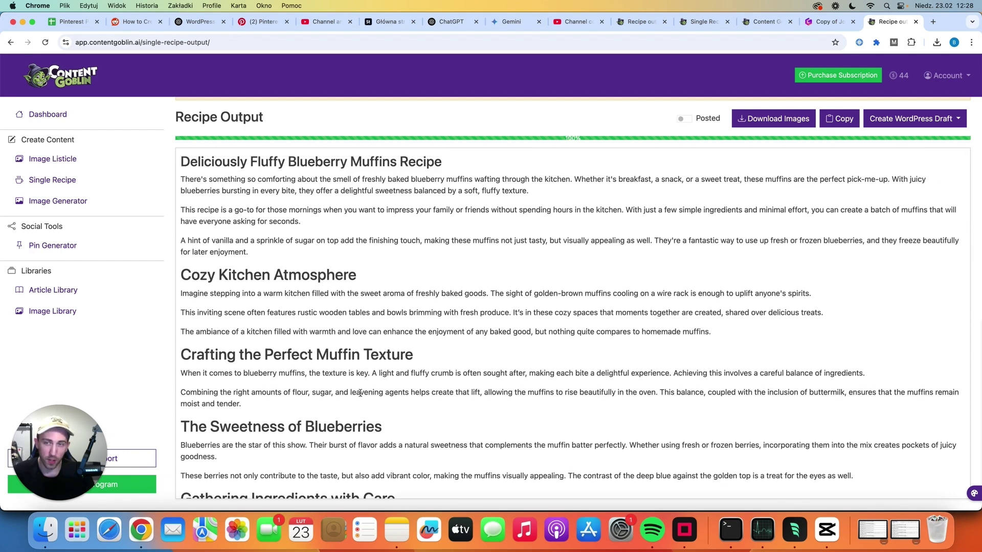
scroll(434, 232, "up", 1)
scroll(431, 240, "down", 1)
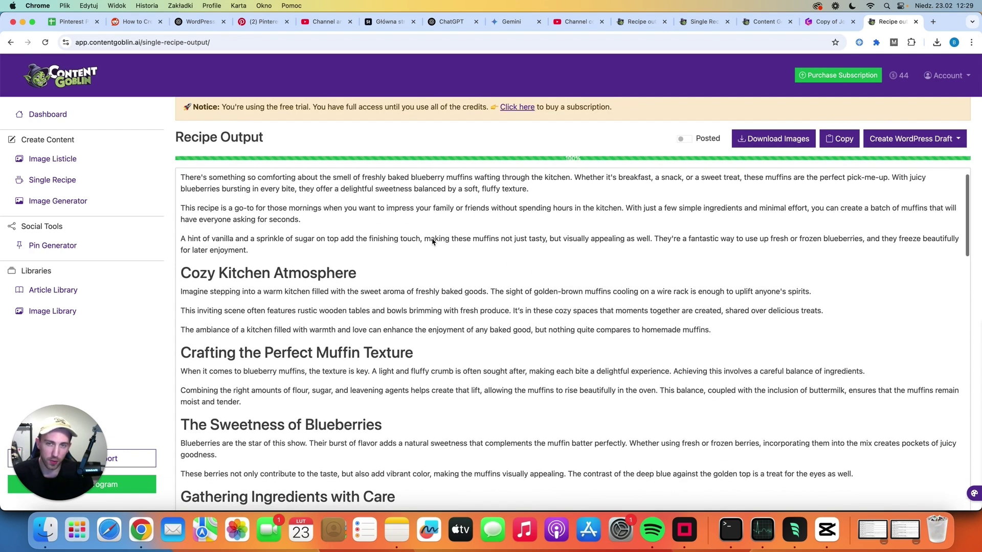
scroll(433, 234, "up", 1)
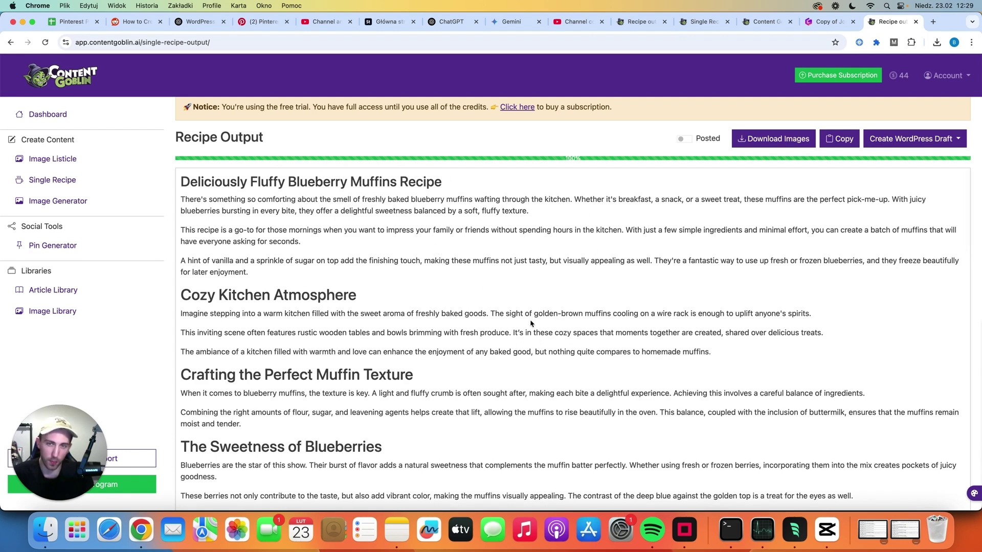
scroll(532, 327, "down", 5)
scroll(542, 339, "down", 3)
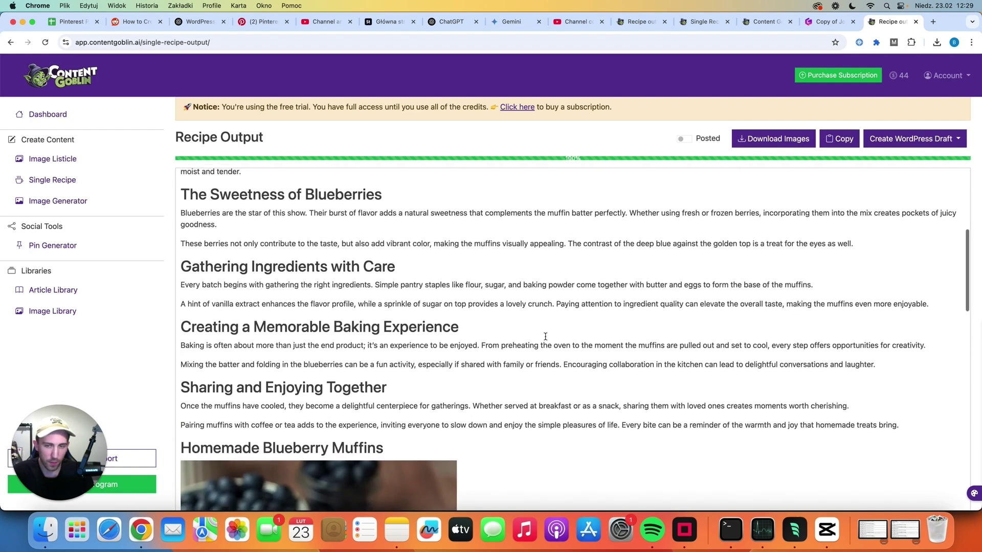
scroll(547, 350, "down", 3)
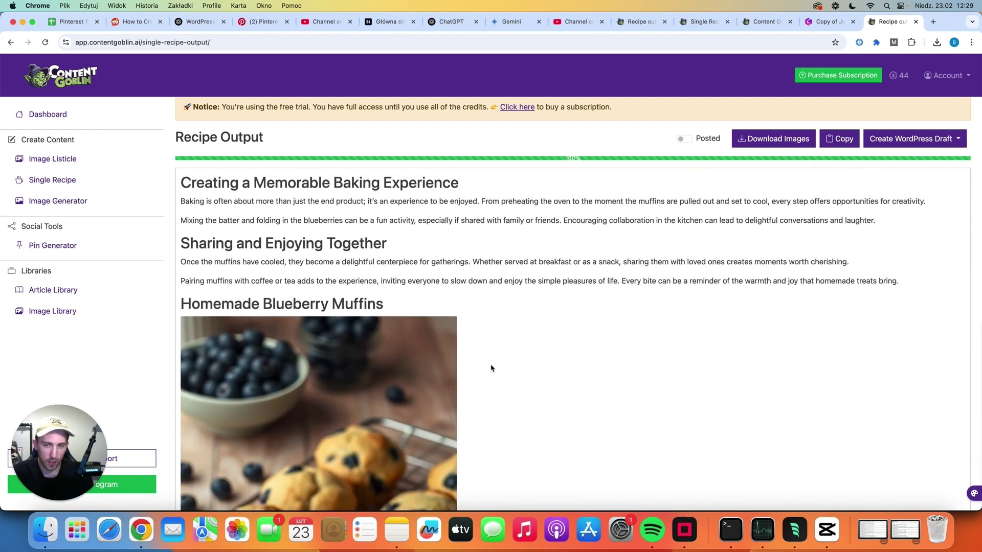
scroll(491, 370, "down", 1)
scroll(490, 368, "down", 3)
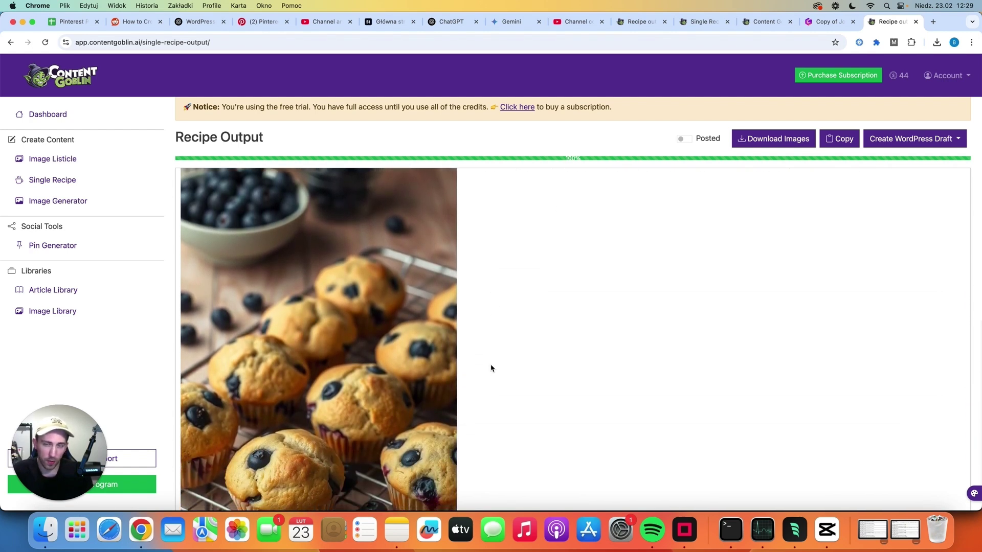
scroll(491, 368, "down", 2)
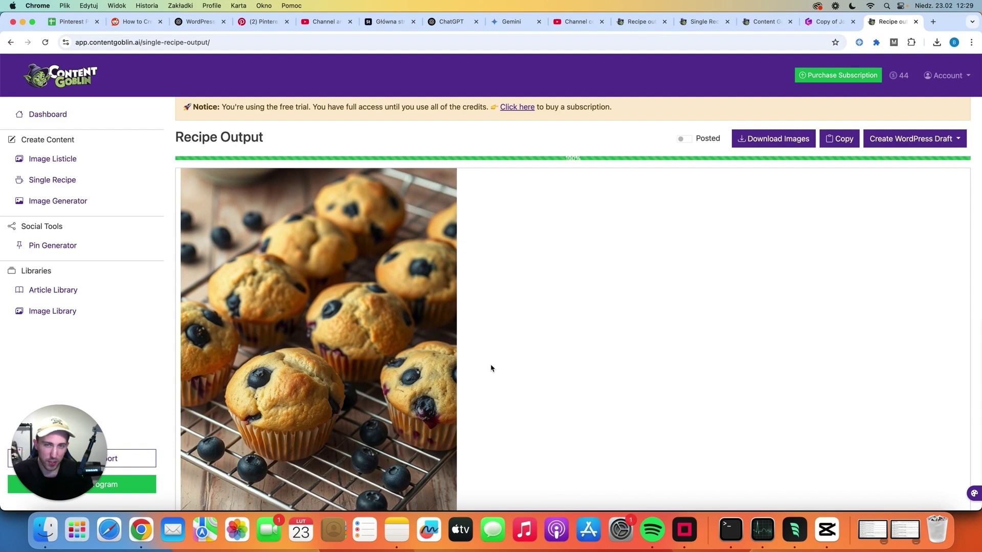
scroll(491, 368, "down", 1)
scroll(491, 368, "down", 2)
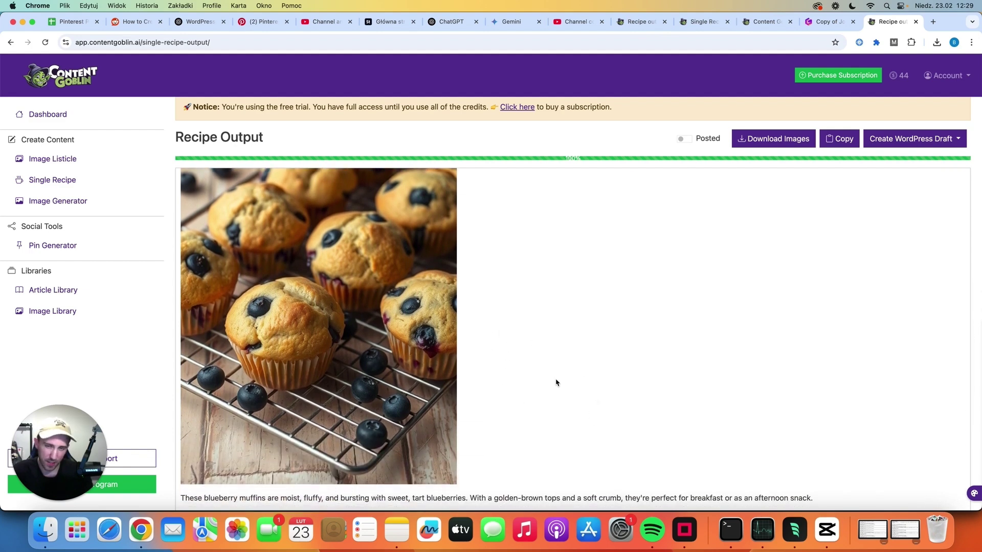
Regenerate the blueberry muffins recipe at Better quality and review its ingredients, instructions and nutrition
key("super+bracketleft")
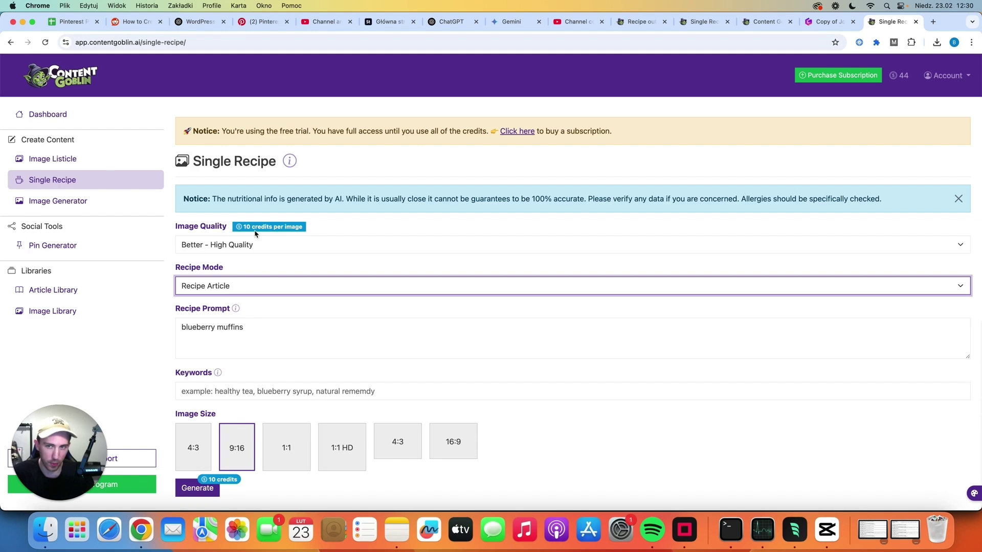
left_click(195, 490)
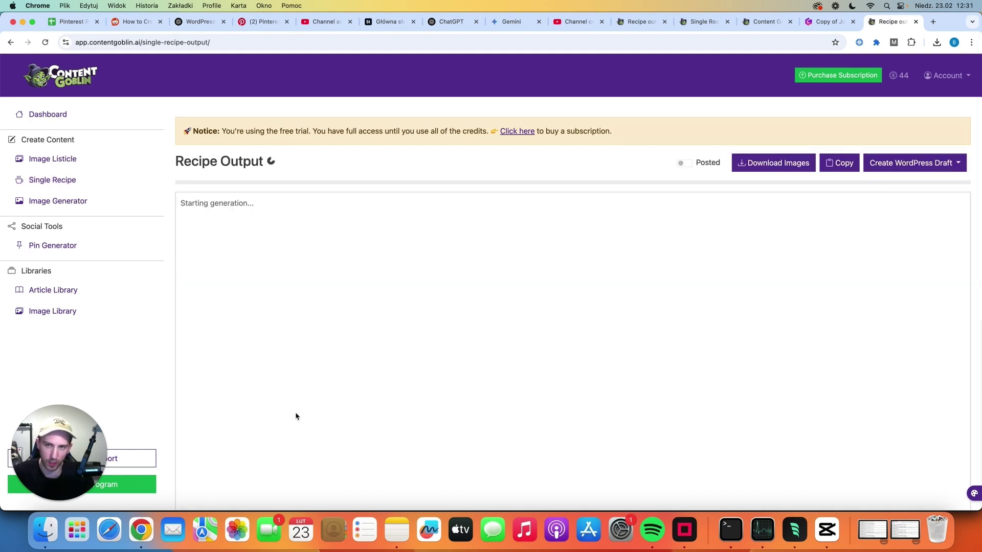
scroll(451, 397, "down", 10)
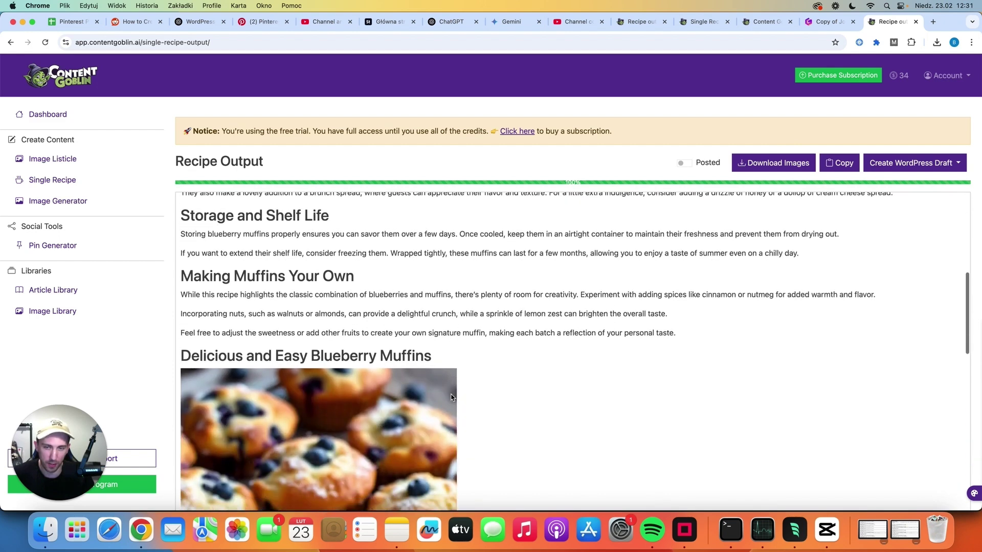
scroll(452, 404, "down", 5)
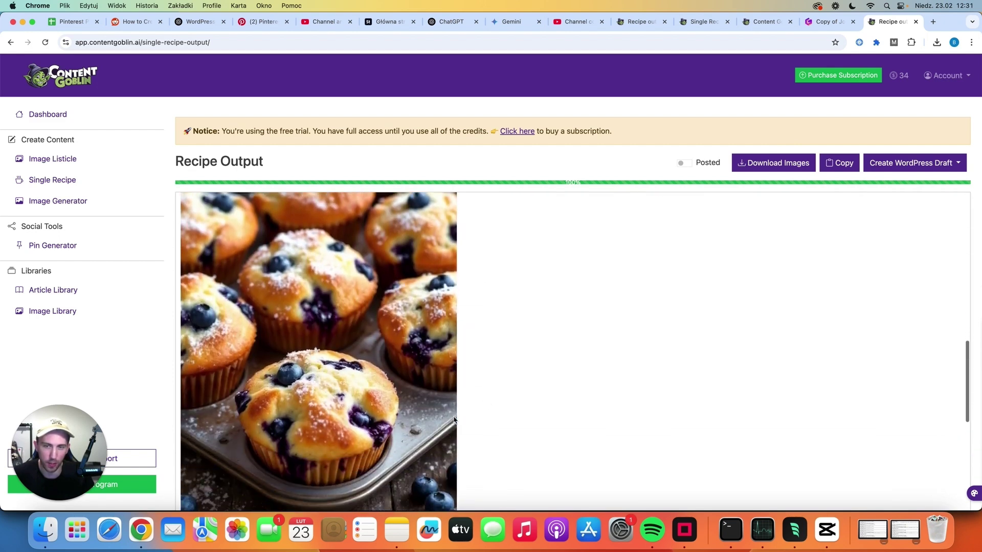
scroll(454, 420, "down", 1)
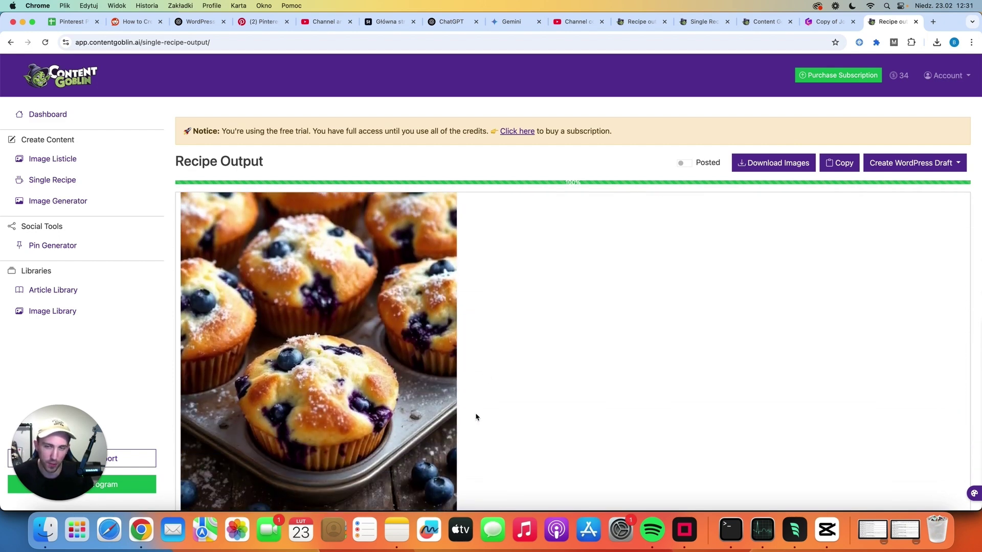
scroll(476, 417, "down", 3)
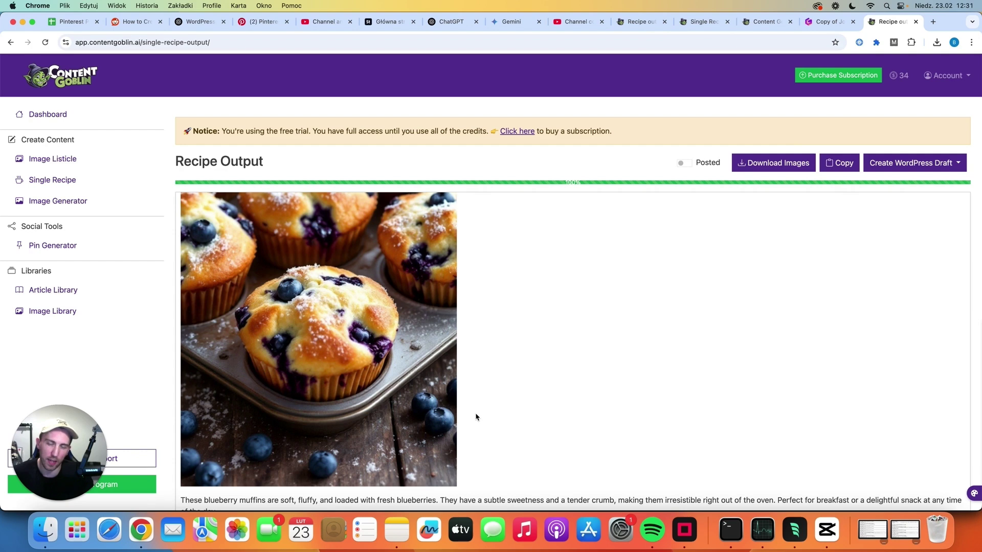
scroll(475, 416, "down", 2)
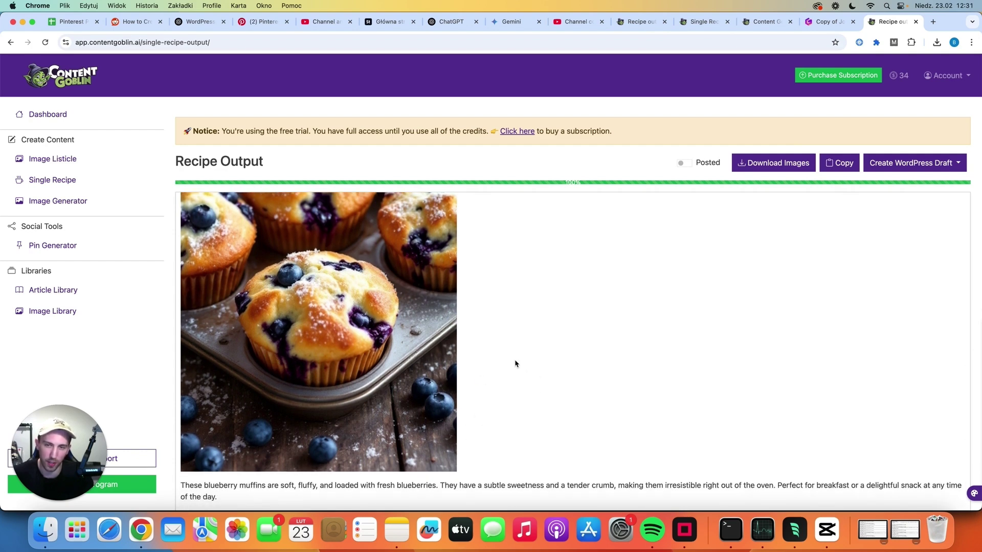
scroll(515, 363, "down", 5)
scroll(449, 377, "down", 3)
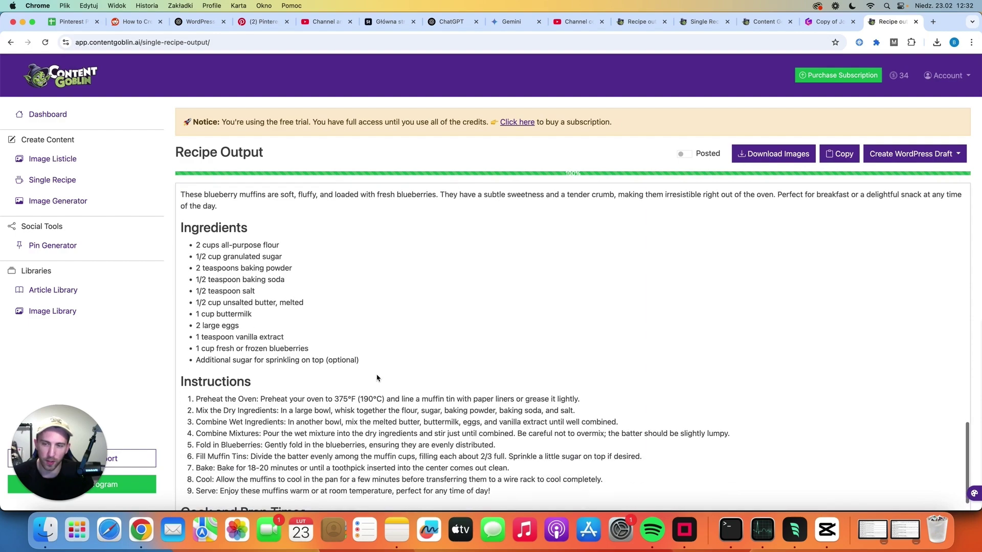
scroll(377, 377, "down", 5)
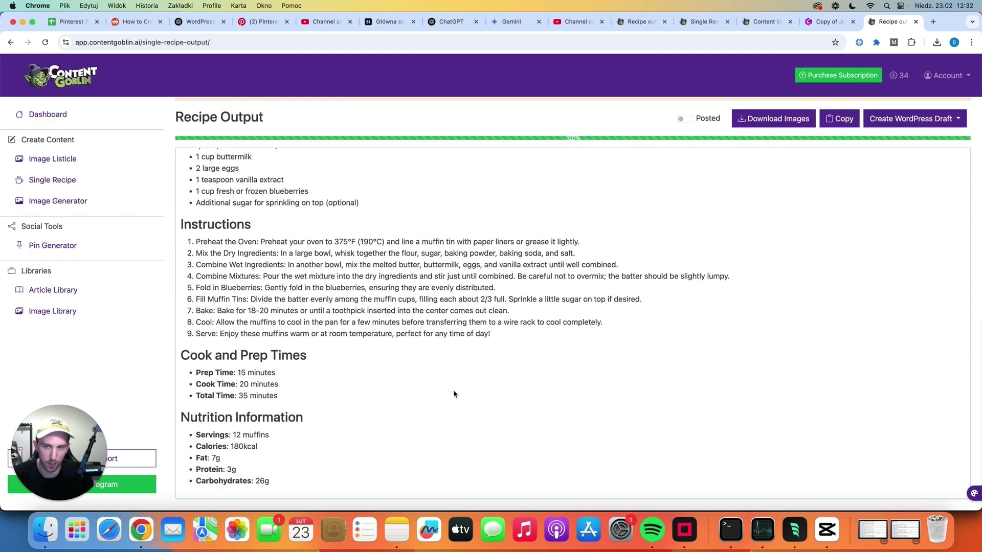
scroll(454, 393, "up", 15)
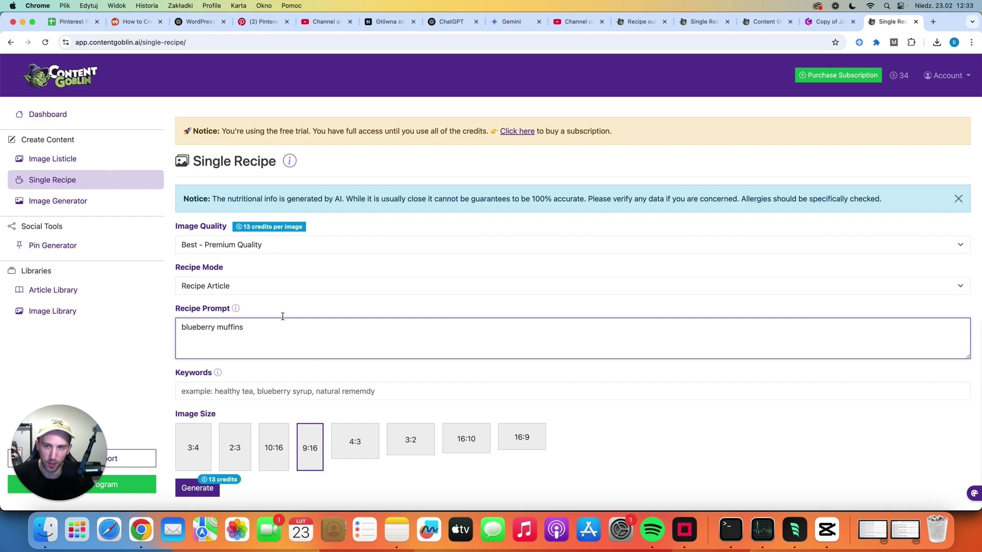
Generate the Best-quality 'Classic Blueberry Muffins Recipe' and review its photo, ingredients and cook times
left_click(207, 490)
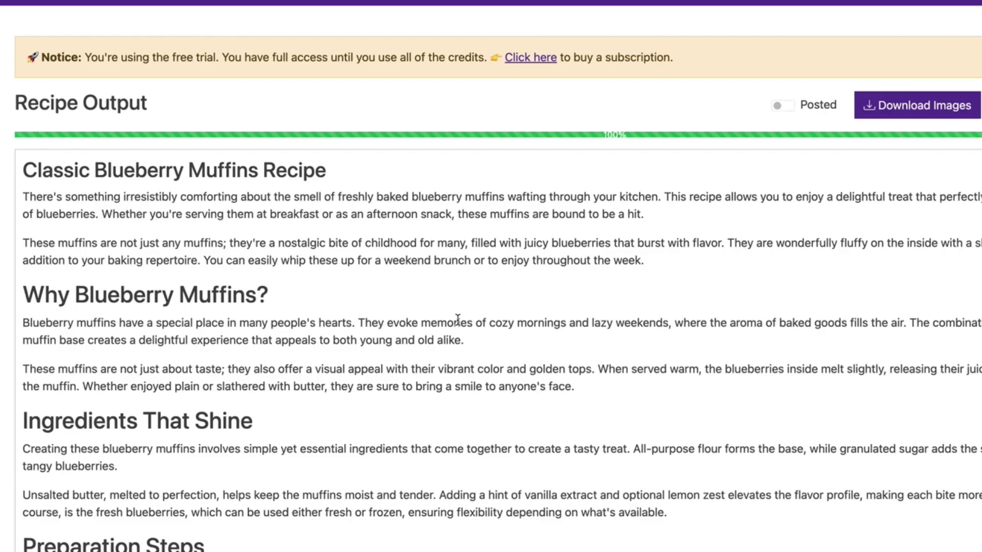
scroll(467, 305, "down", 3)
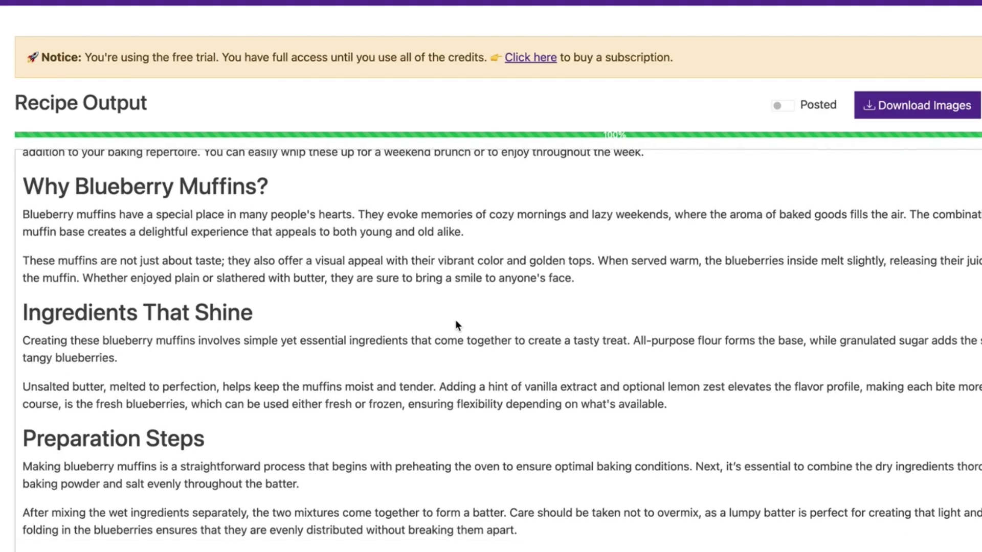
scroll(455, 325, "down", 3)
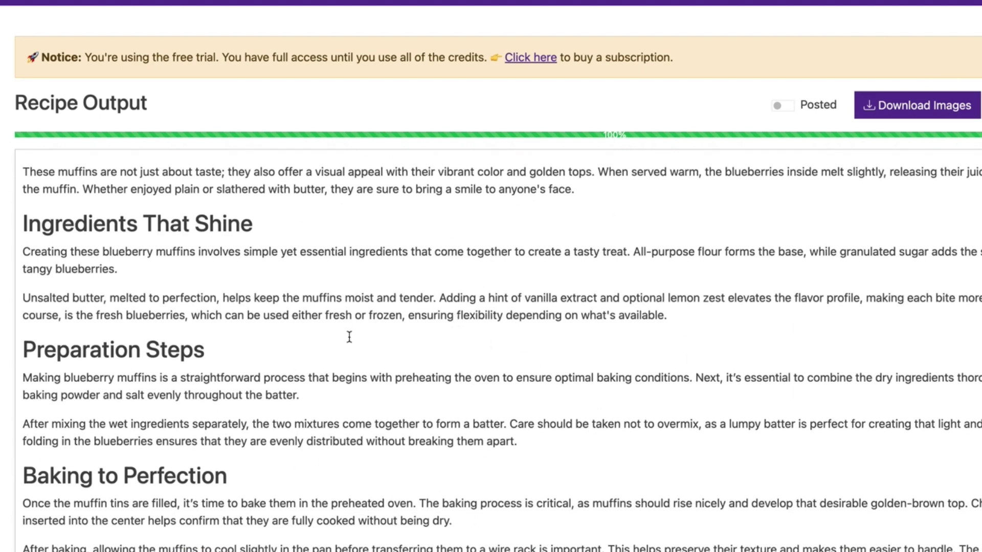
scroll(482, 247, "down", 10)
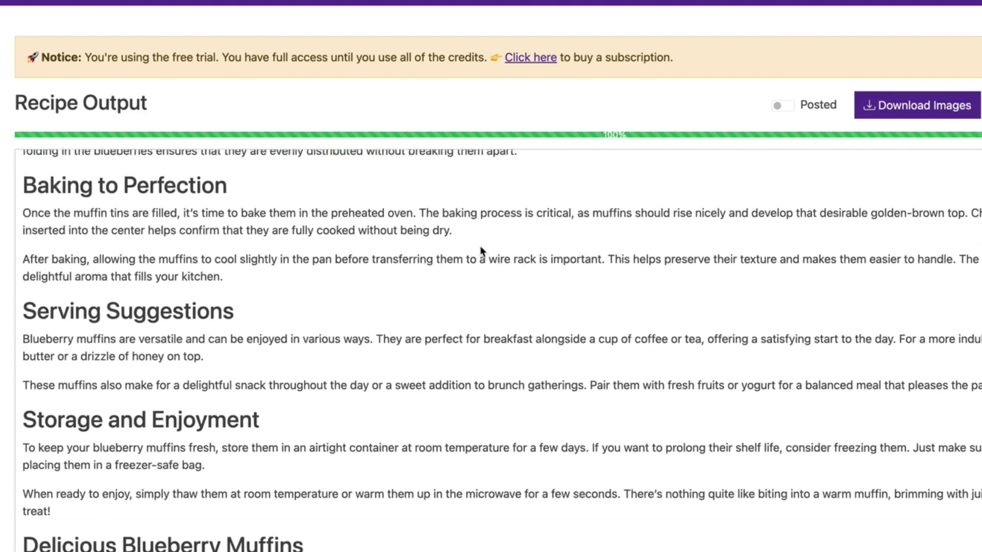
scroll(446, 353, "down", 5)
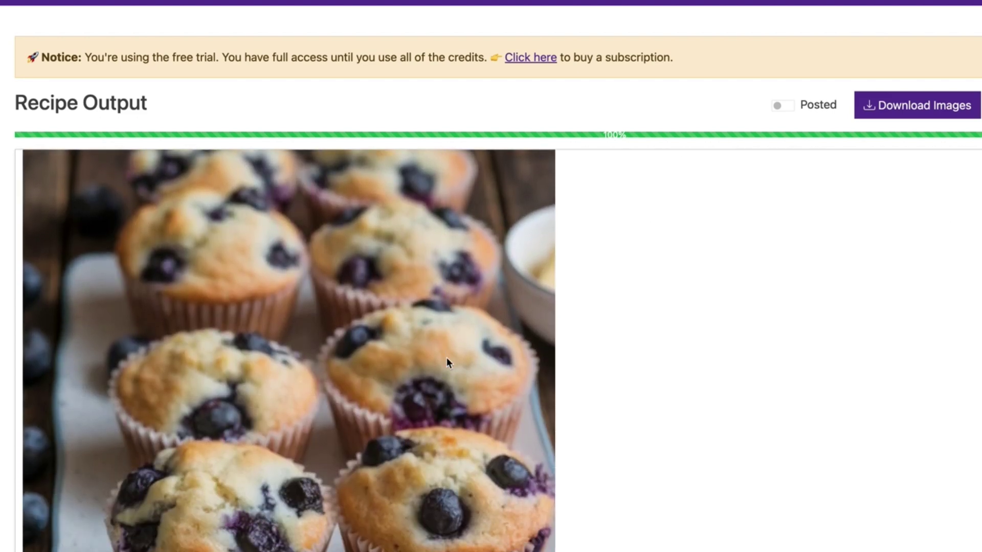
scroll(445, 358, "down", 5)
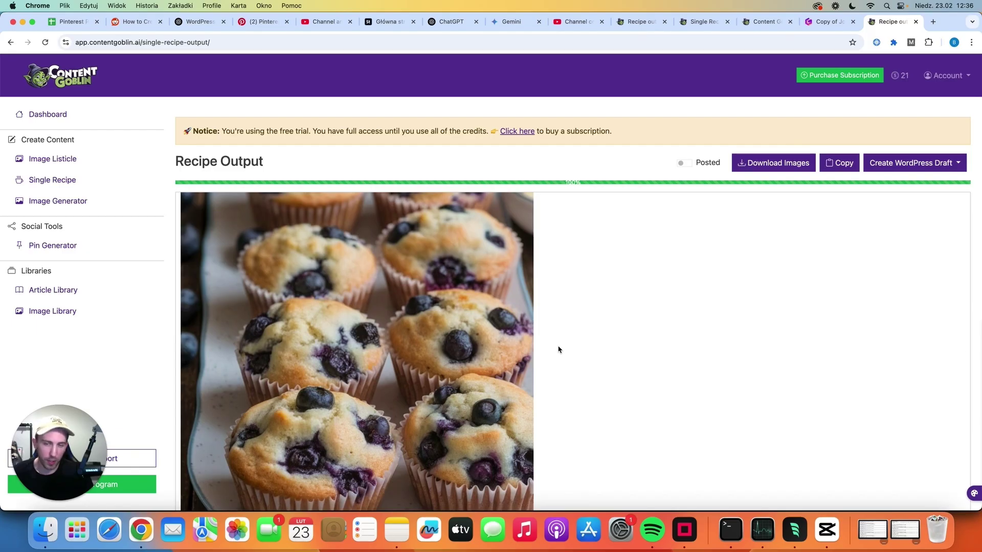
scroll(592, 386, "down", 3)
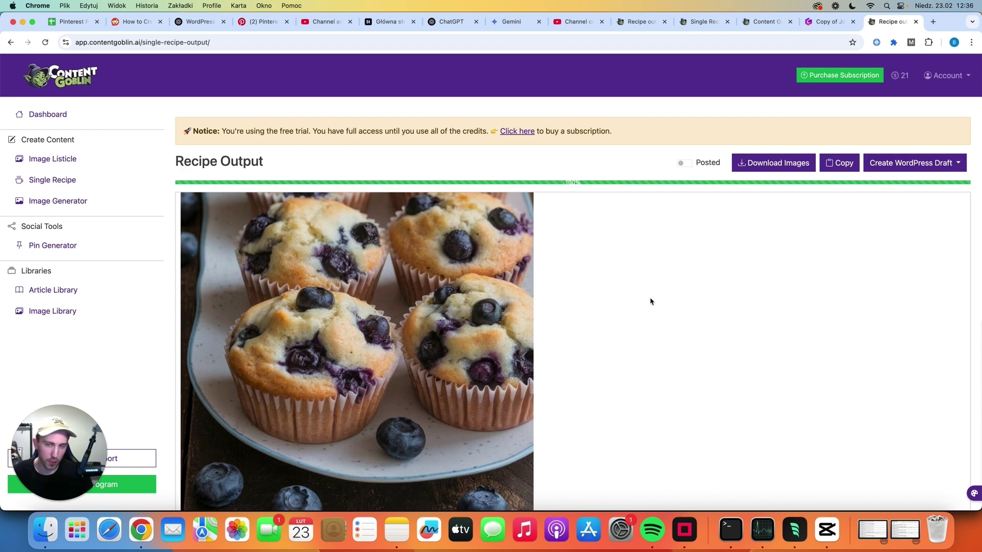
scroll(650, 301, "down", 3)
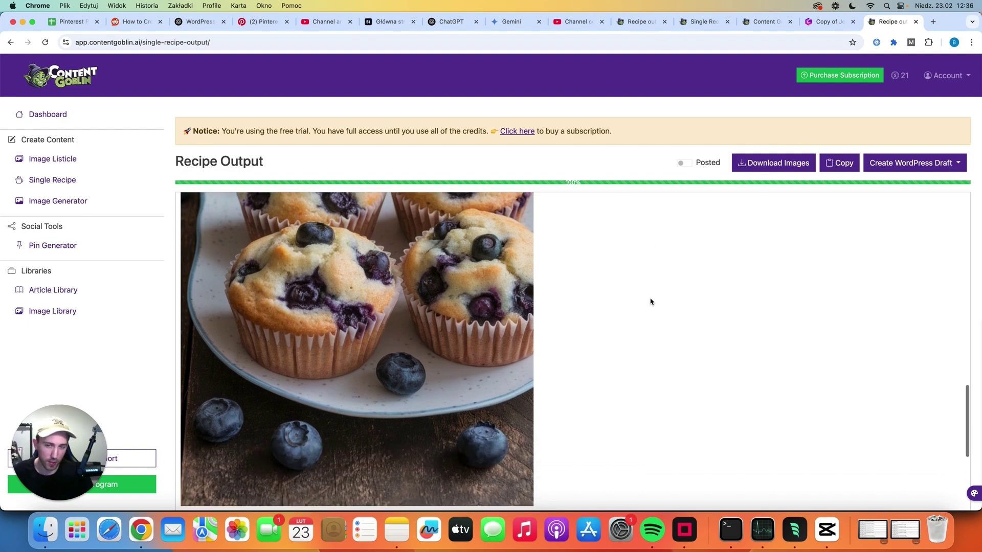
scroll(567, 343, "down", 10)
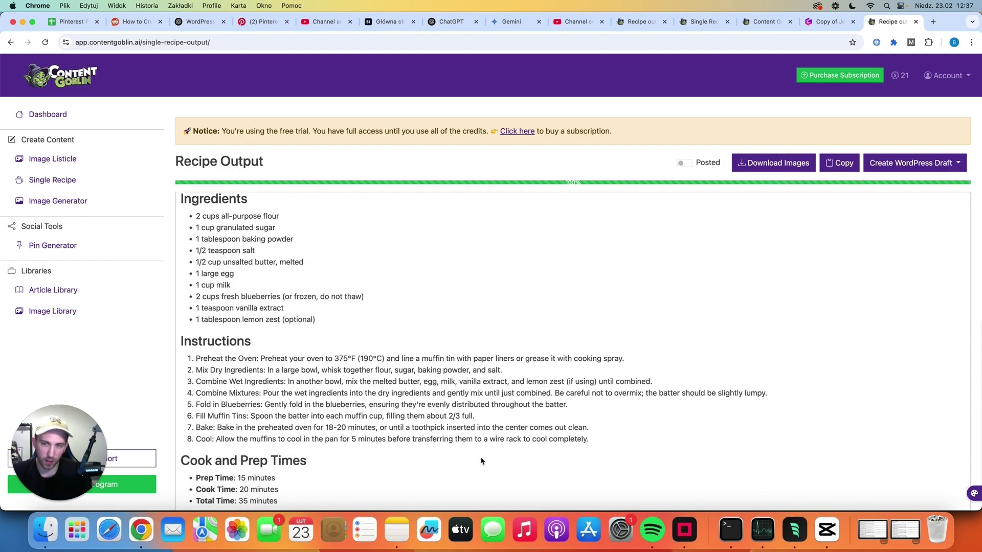
scroll(671, 391, "up", 15)
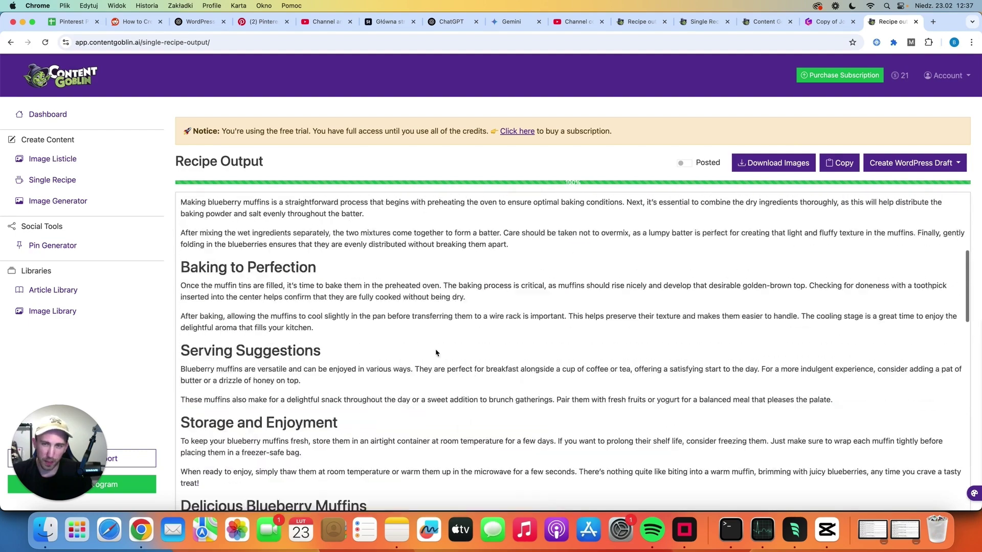
scroll(539, 307, "up", 3)
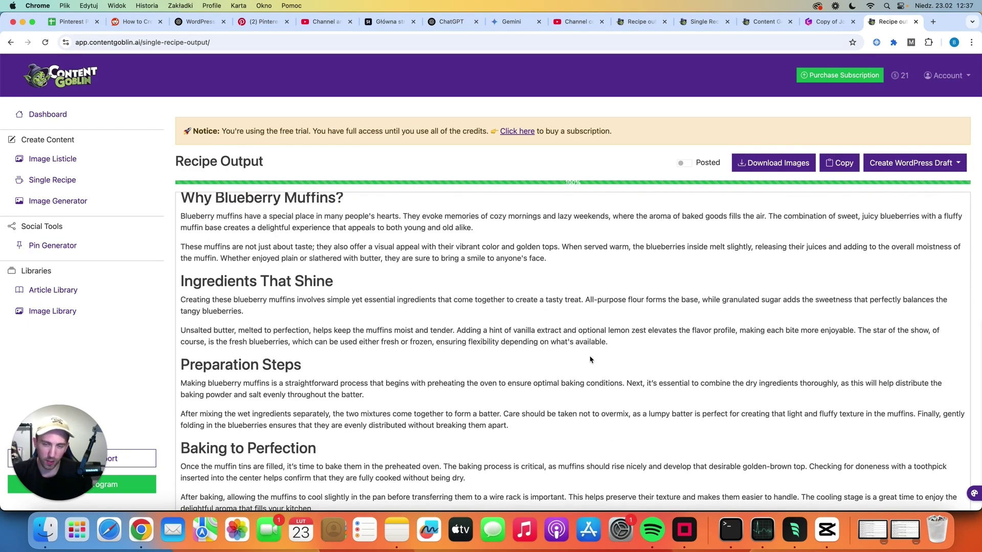
scroll(511, 368, "up", 2)
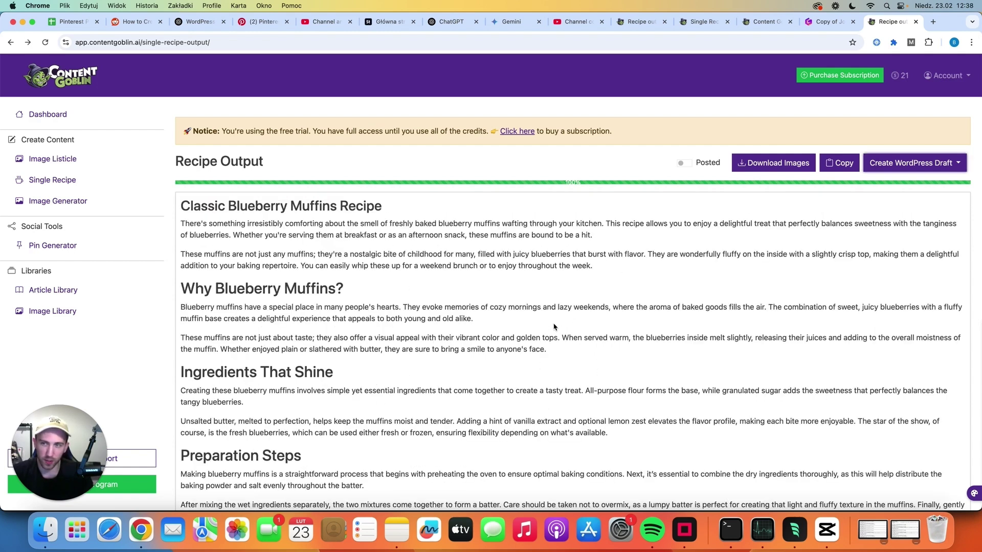
Switch to the Image Generator tool from the sidebar
left_click(64, 208)
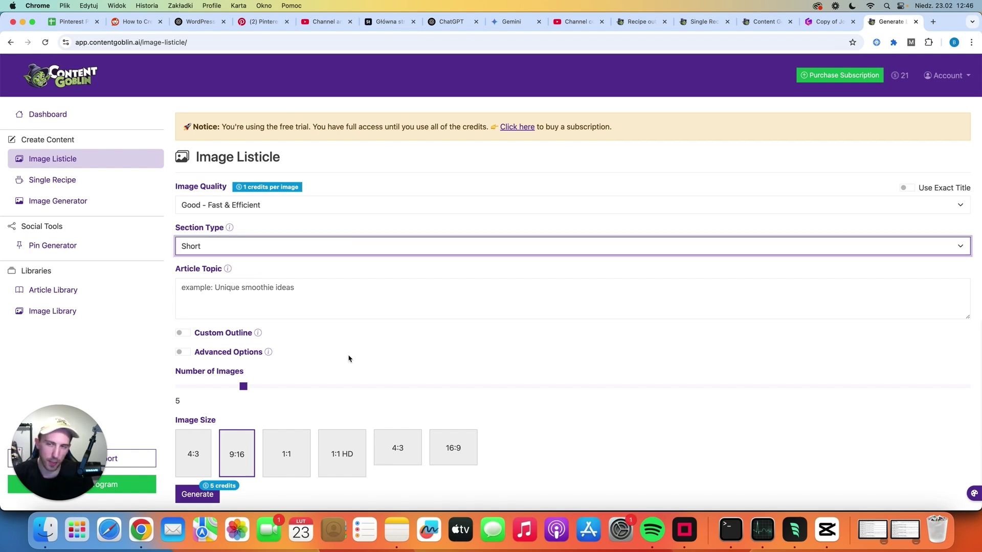
Keep Good image quality and set the listicle Section Type to Recipe
left_click(209, 210)
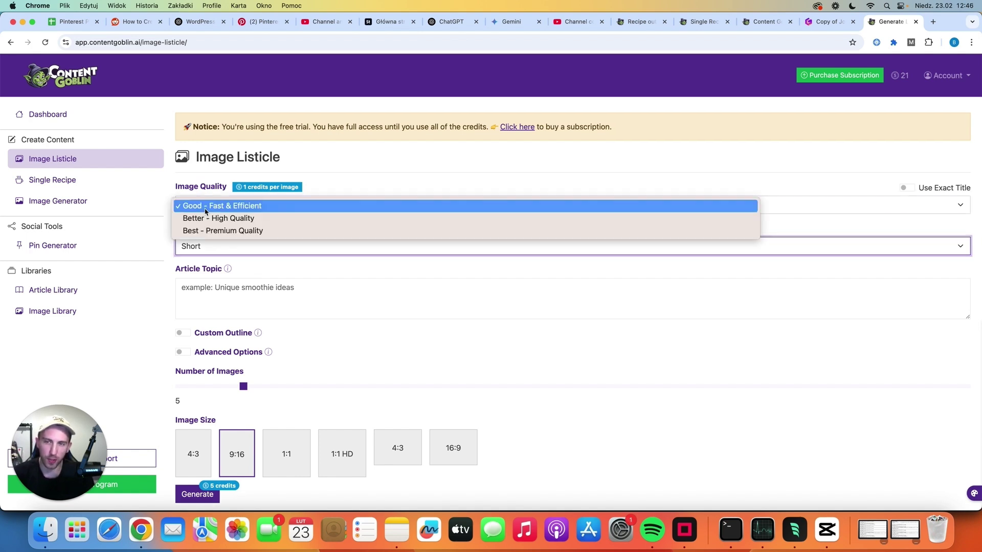
left_click(224, 206)
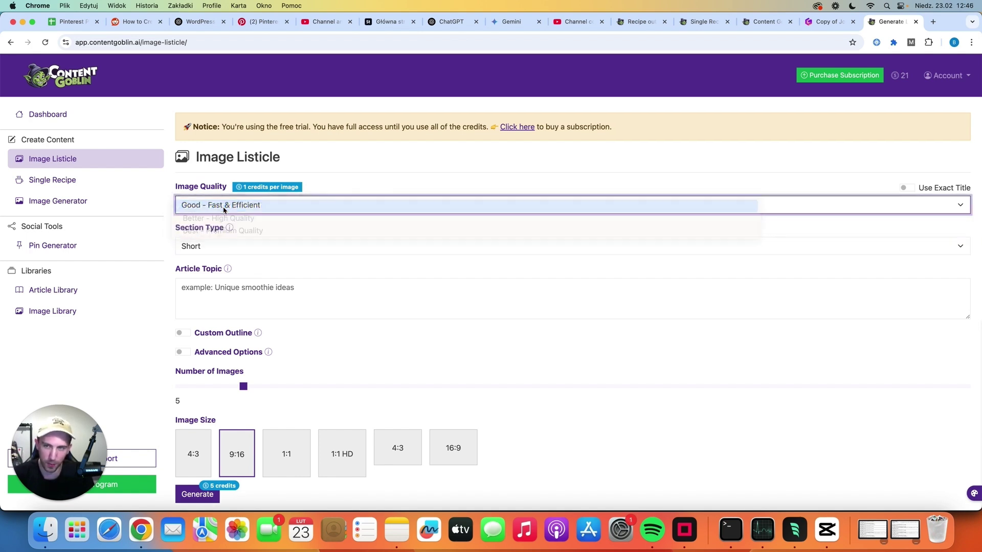
left_click(223, 246)
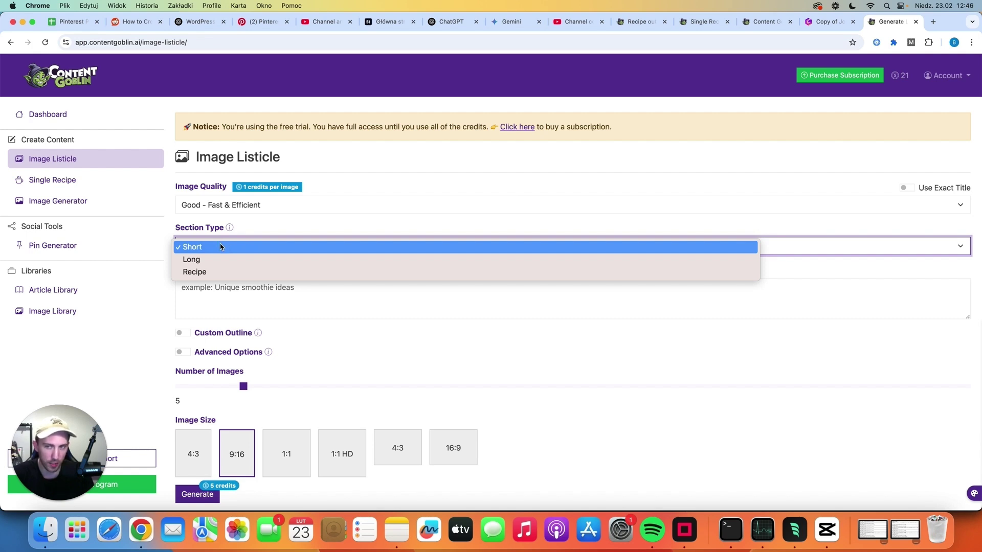
left_click(220, 273)
scroll(219, 248, "down", 1)
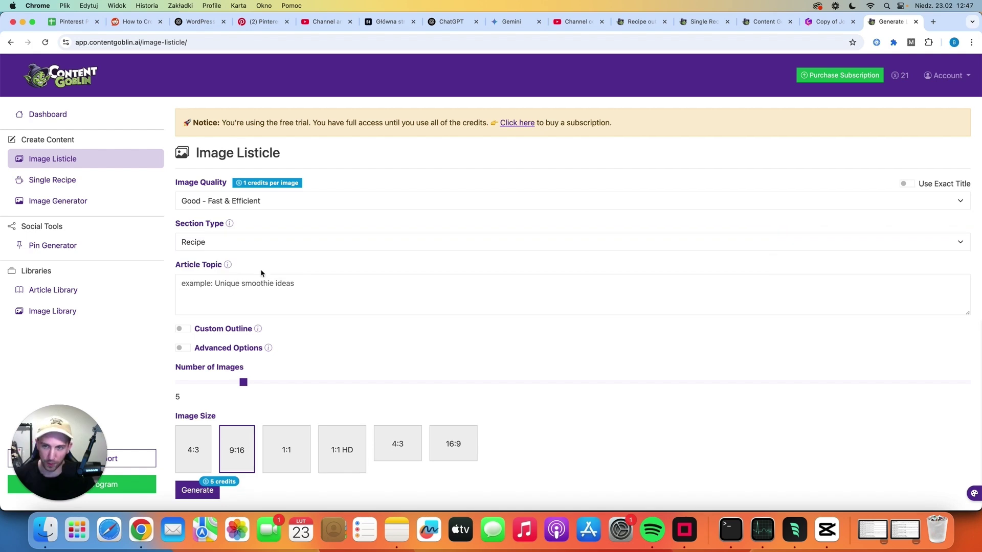
Enter the topic '5 low calorie dessert ideas', leave Advanced Options off, and generate
left_click(232, 299)
type("5 low calorie dessert ide")
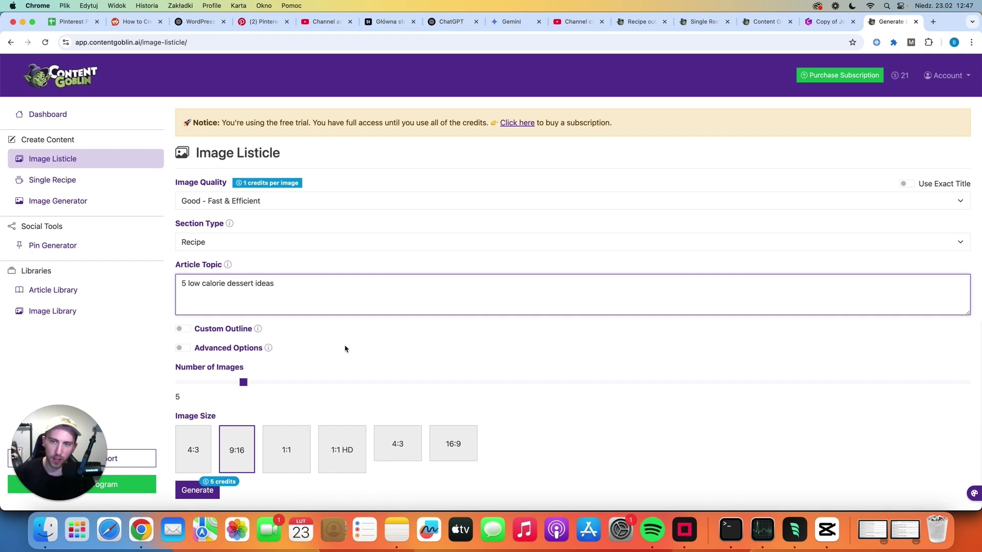
type("as")
left_click(346, 349)
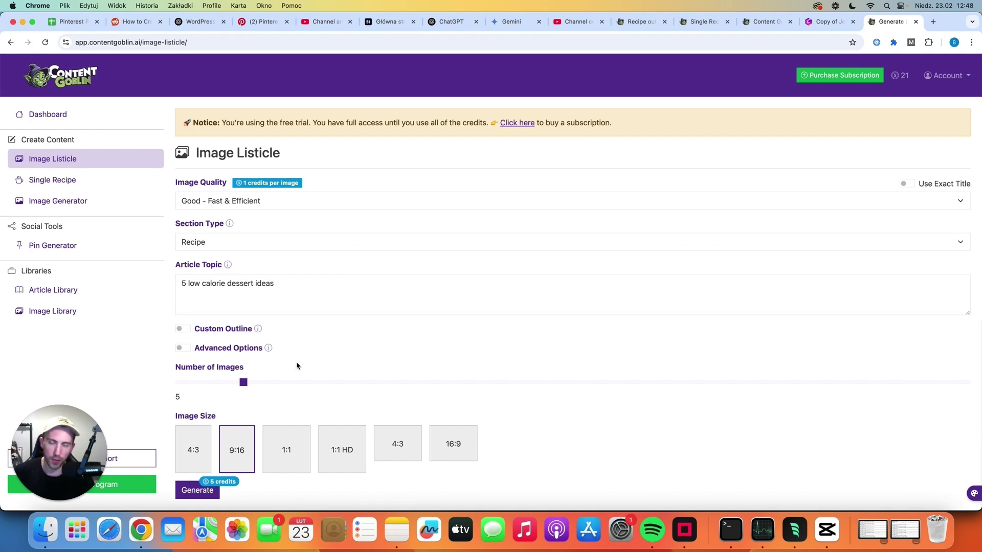
left_click(181, 349)
scroll(372, 374, "down", 1)
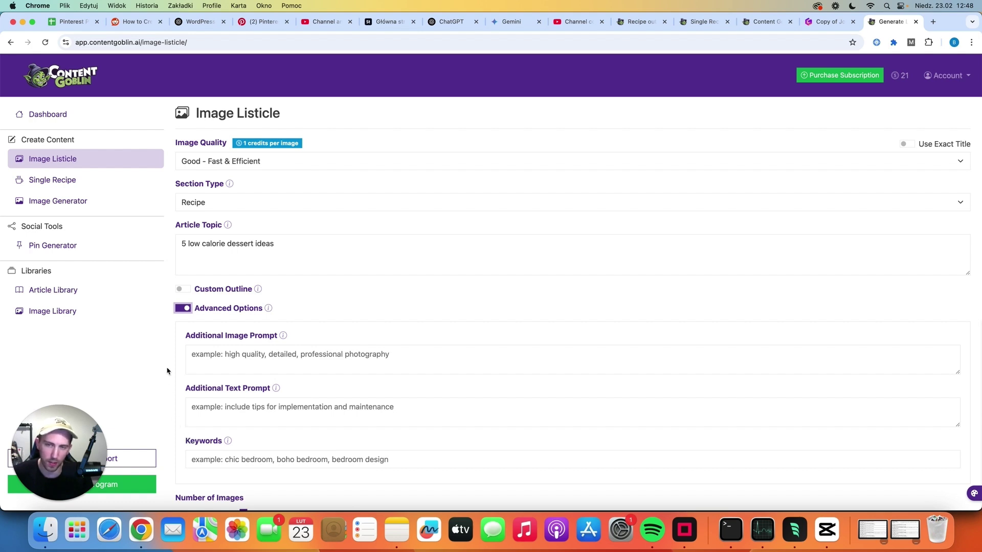
left_click(183, 309)
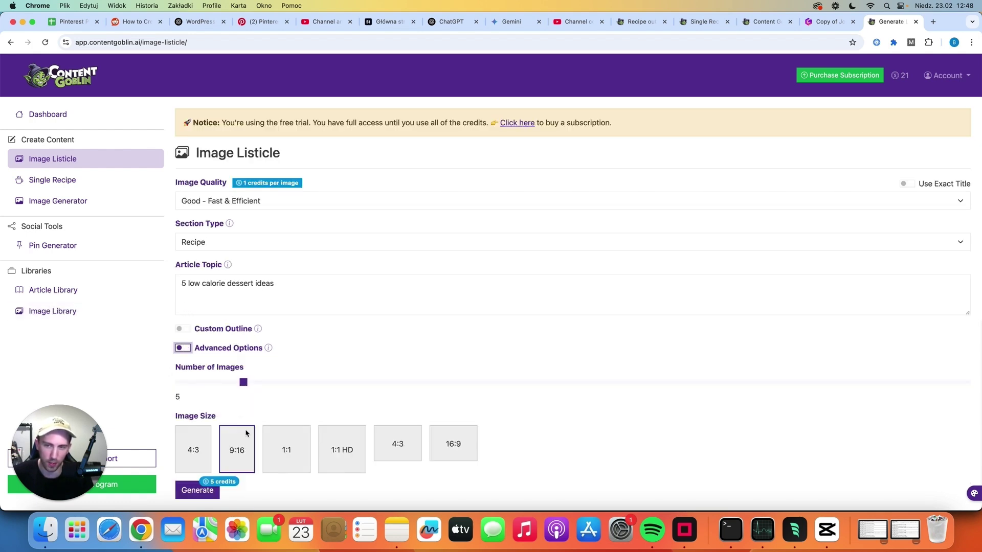
left_click(196, 491)
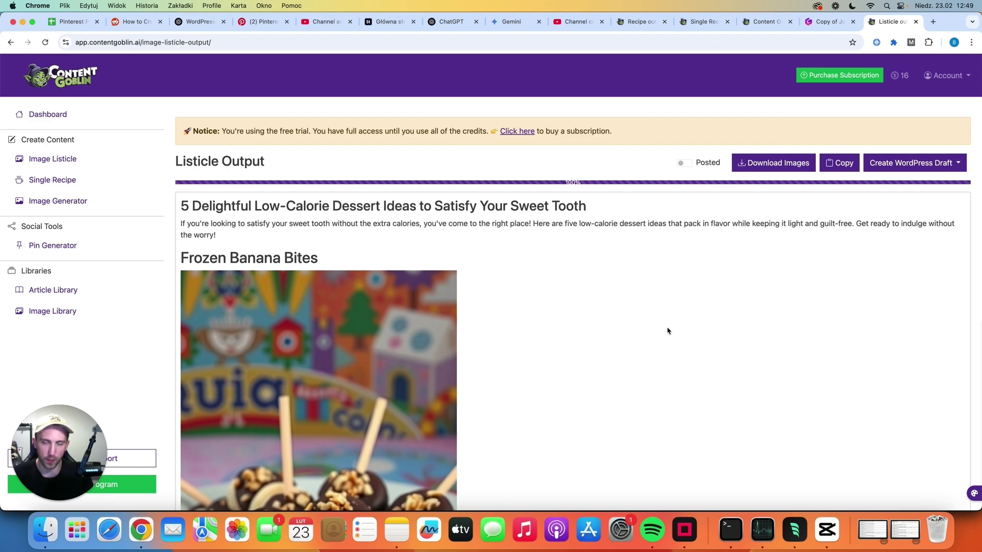
scroll(538, 357, "down", 5)
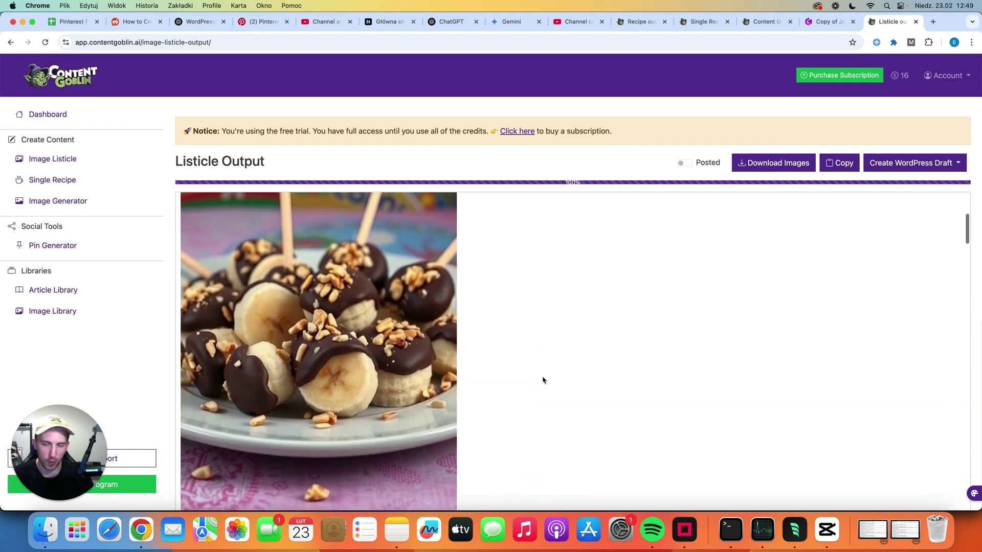
scroll(543, 381, "down", 6)
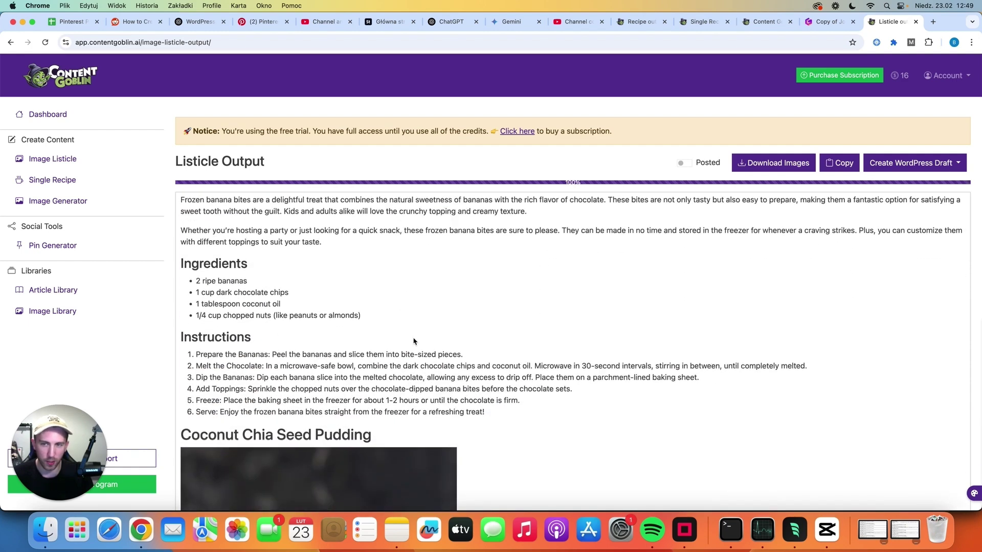
scroll(585, 373, "down", 5)
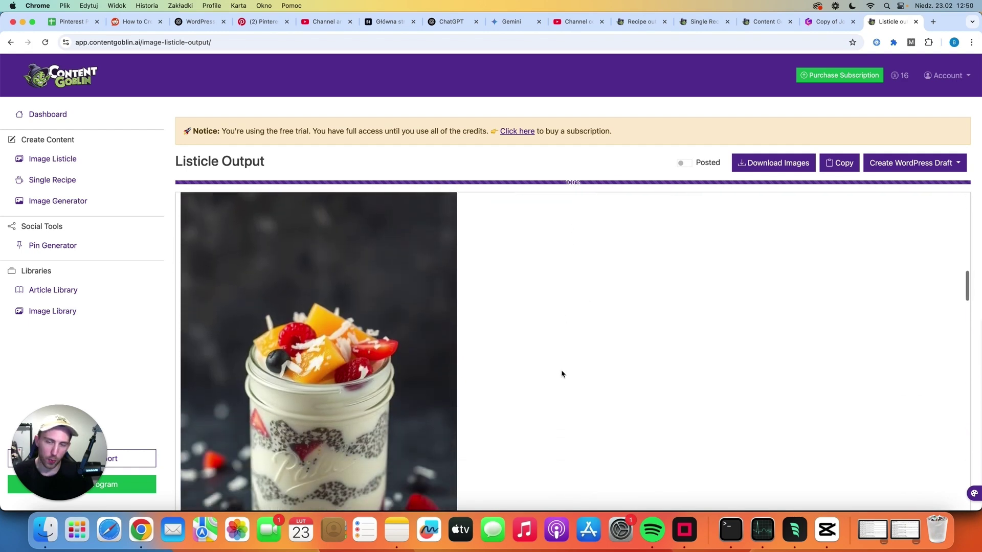
scroll(563, 375, "down", 6)
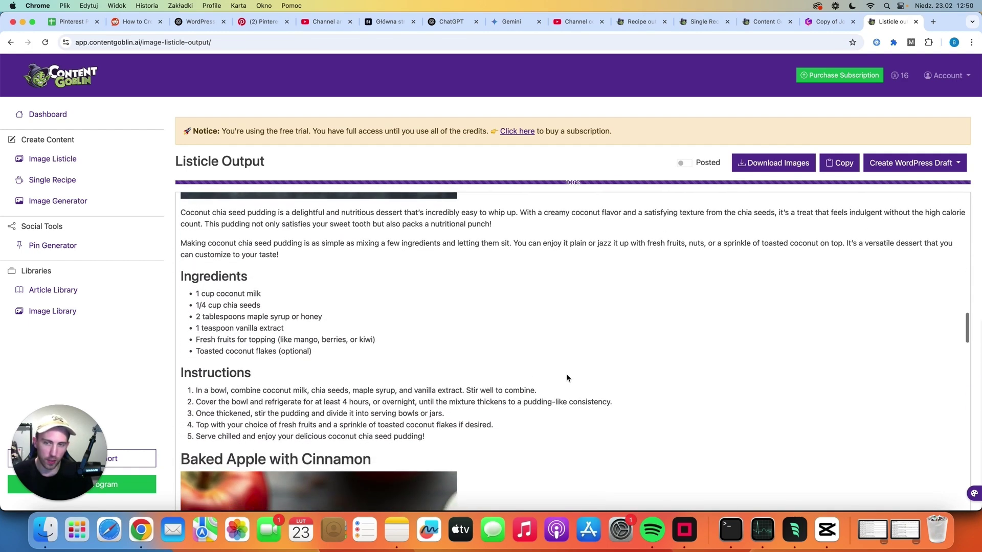
scroll(565, 377, "down", 6)
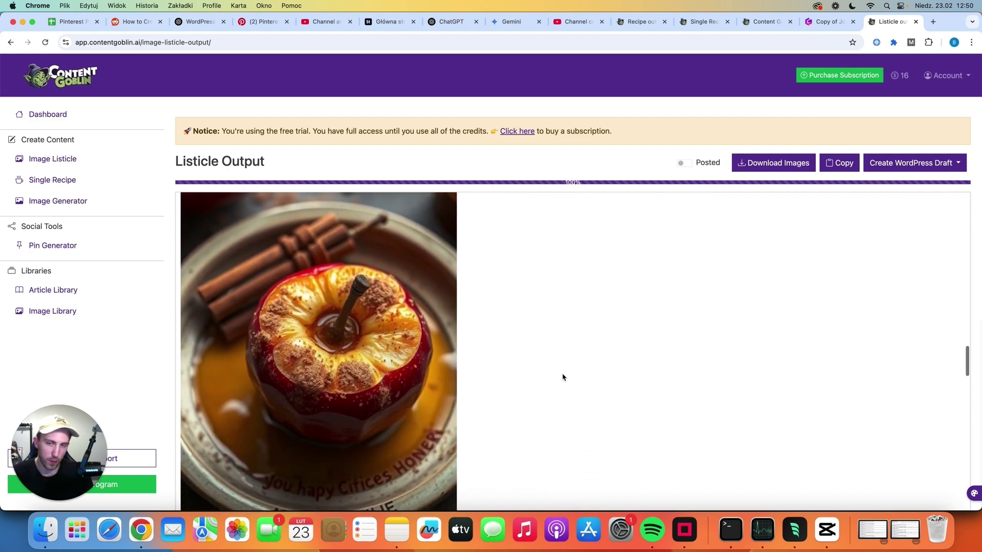
scroll(562, 378, "down", 1)
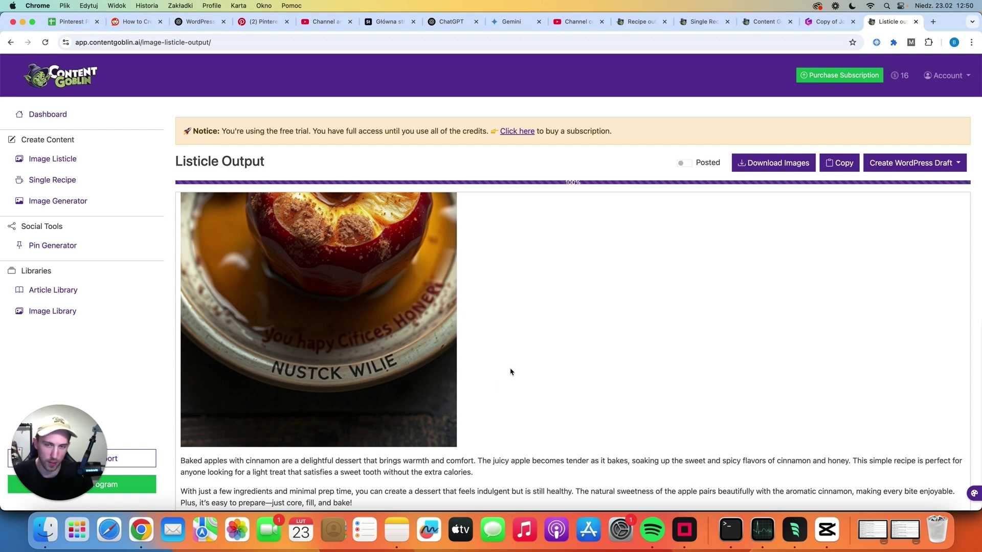
scroll(384, 351, "up", 3)
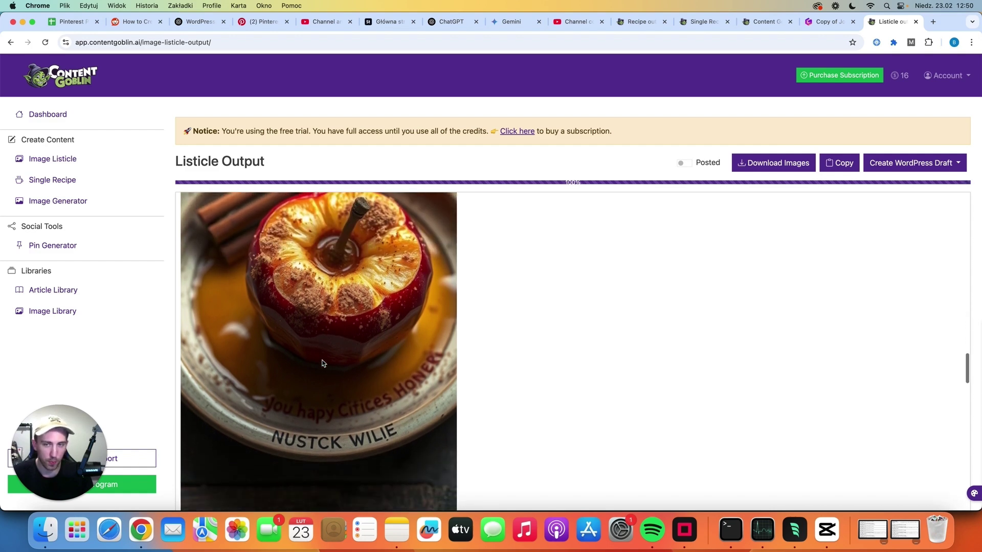
scroll(509, 364, "down", 10)
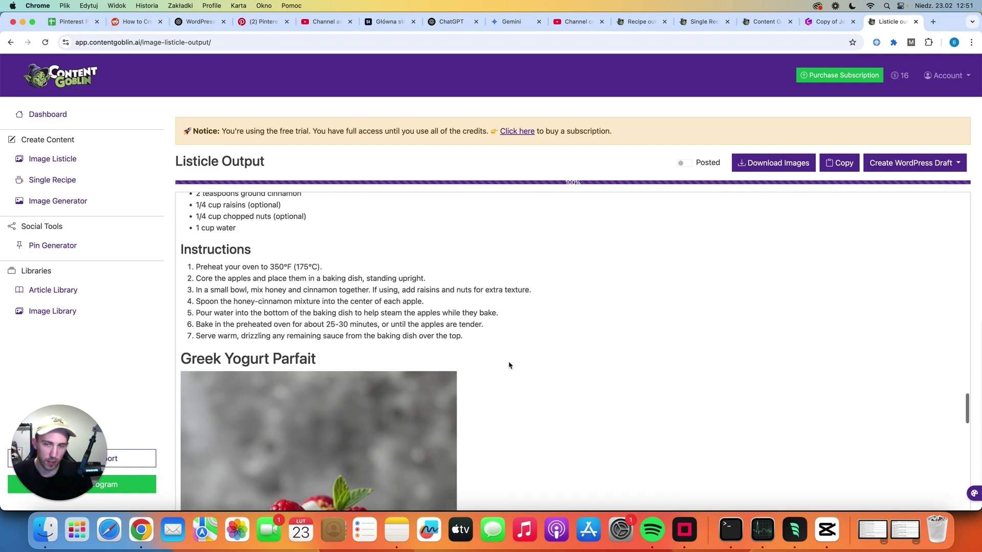
scroll(508, 365, "down", 10)
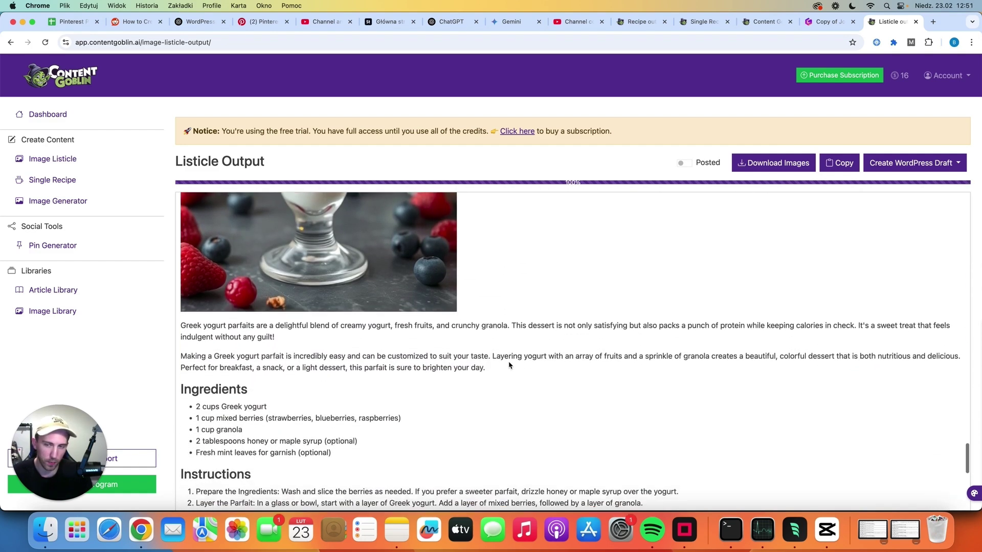
scroll(508, 364, "down", 2)
scroll(533, 356, "down", 8)
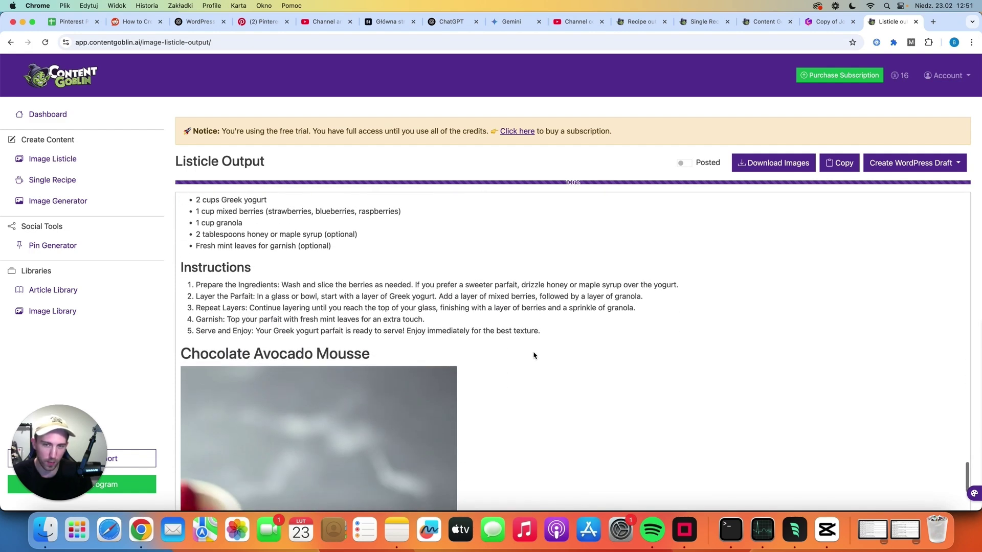
scroll(533, 355, "down", 8)
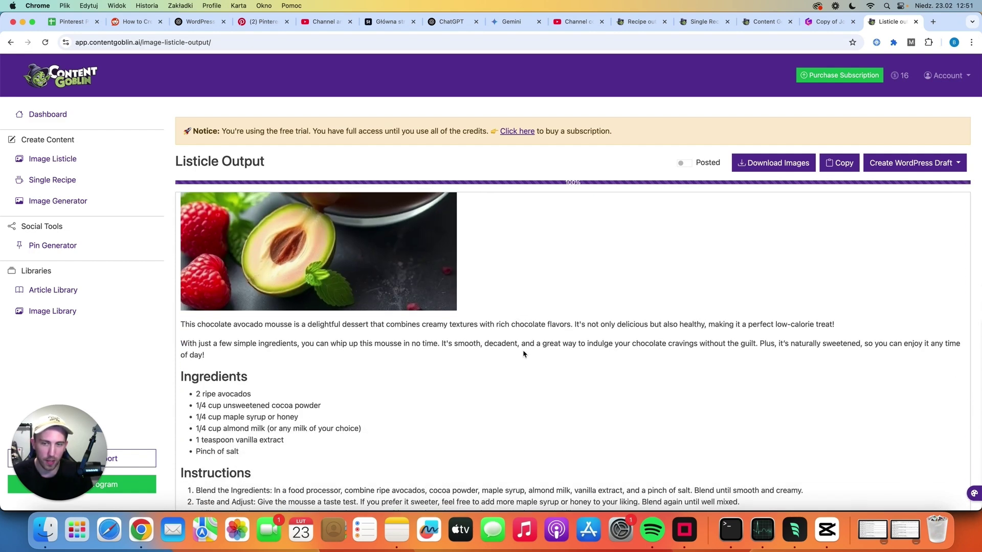
scroll(524, 353, "down", 2)
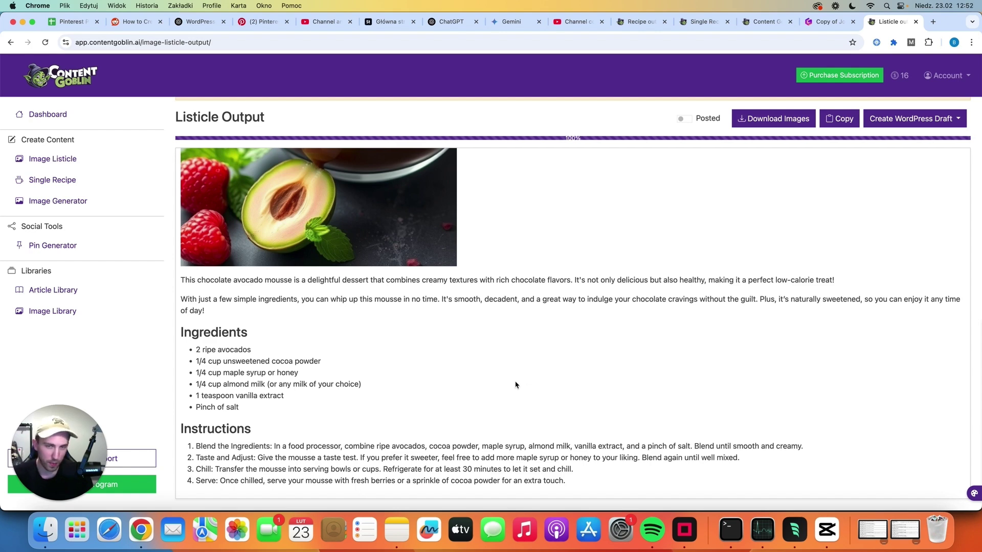
scroll(515, 385, "up", 5)
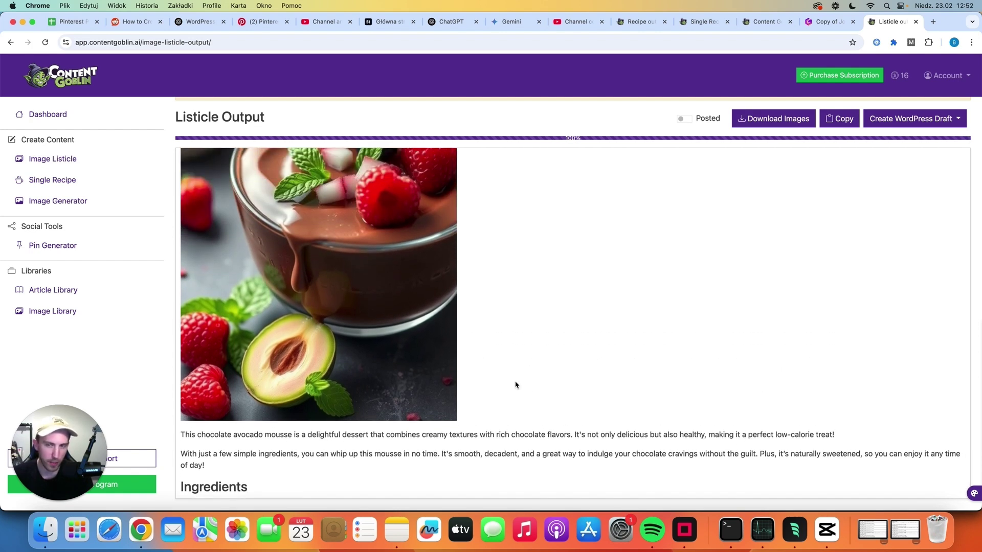
scroll(515, 385, "up", 2)
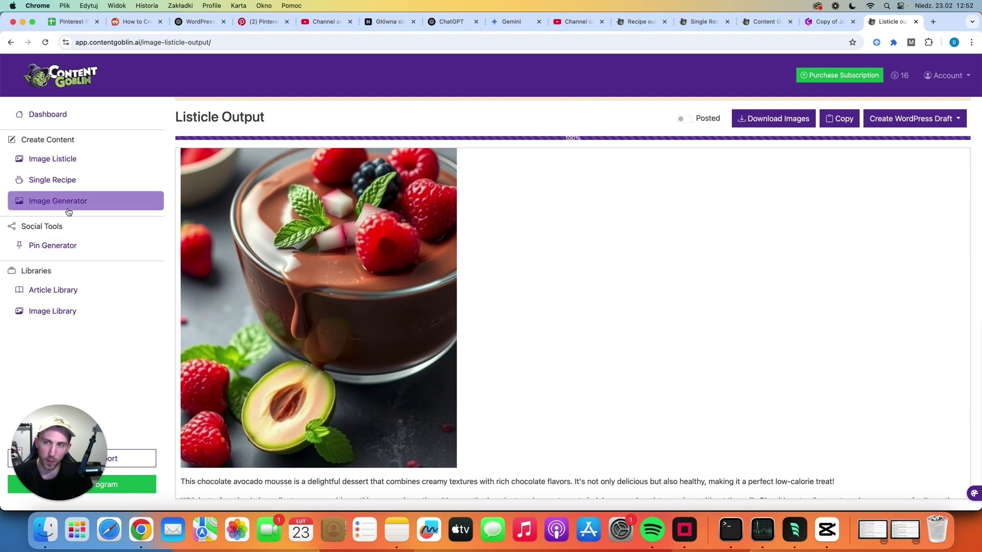
scroll(545, 306, "up", 1)
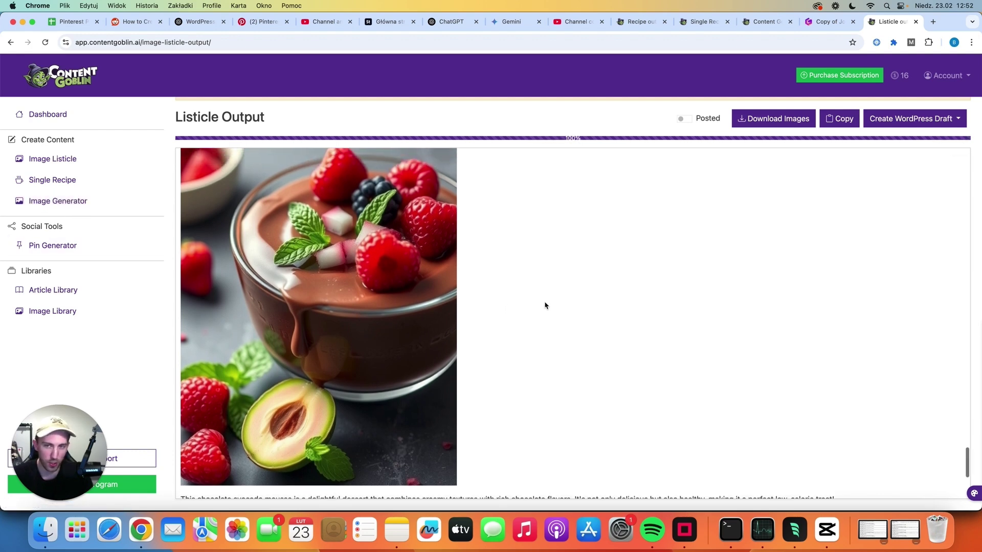
scroll(527, 303, "up", 10)
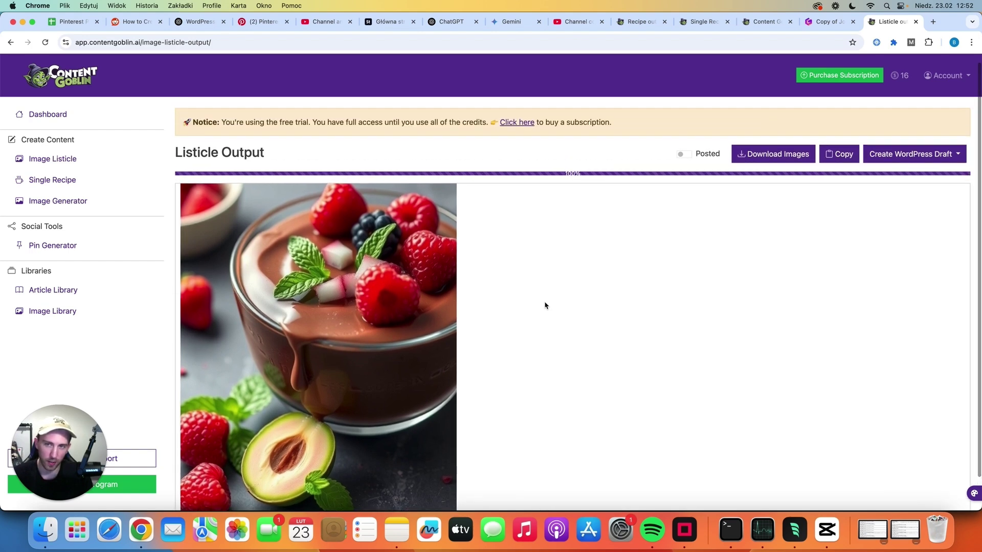
Scroll through the remaining low-calorie dessert recipes in the listicle
scroll(507, 300, "down", 3)
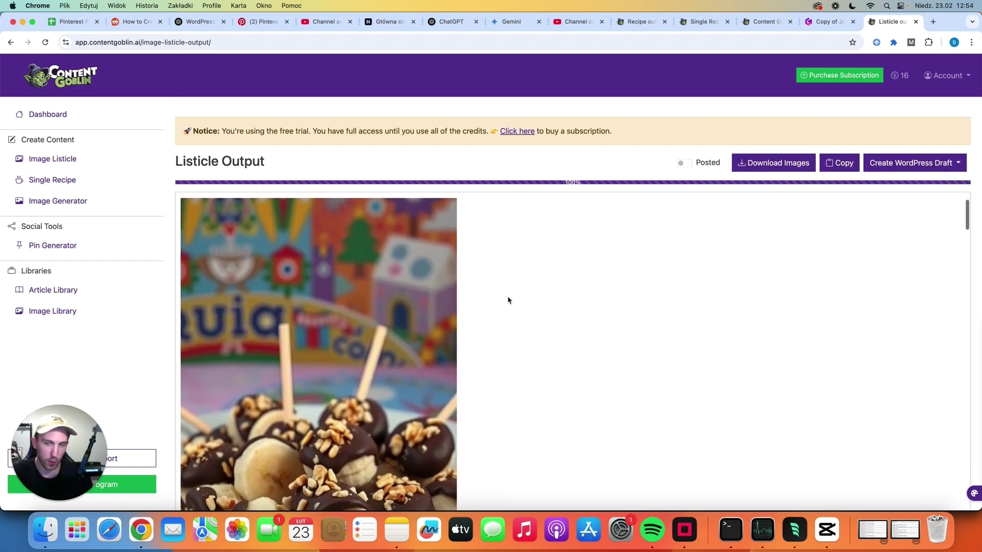
scroll(507, 300, "down", 3)
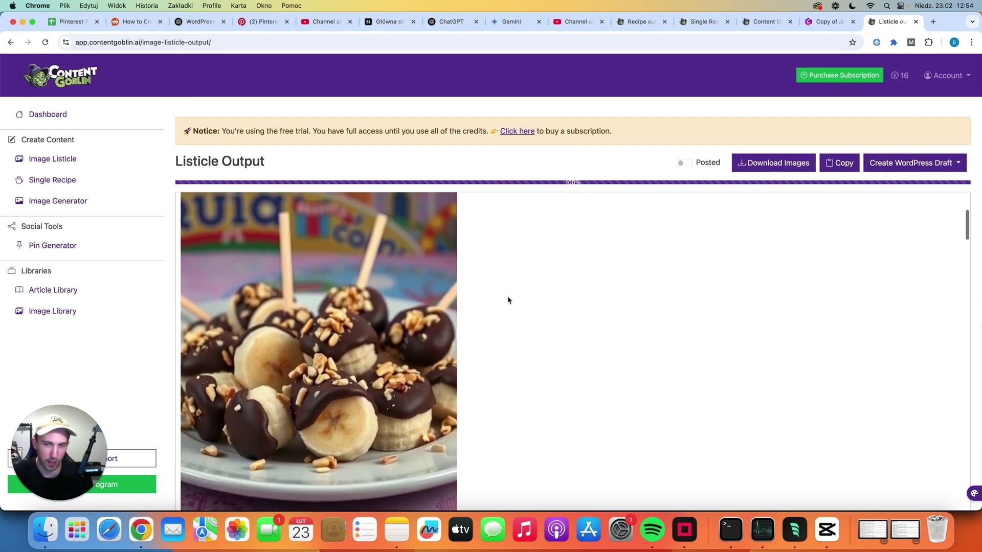
scroll(507, 300, "down", 6)
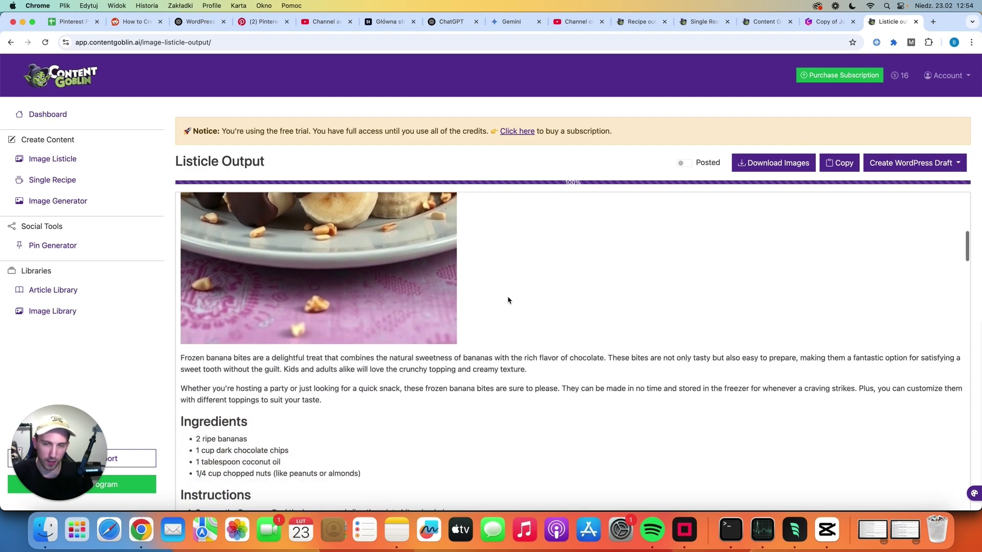
scroll(507, 300, "down", 6)
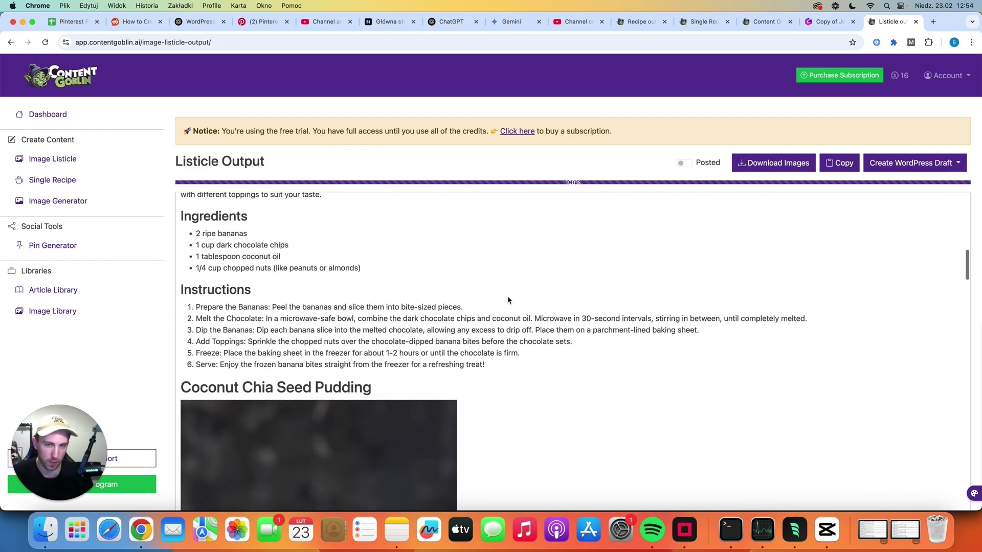
scroll(508, 300, "down", 4)
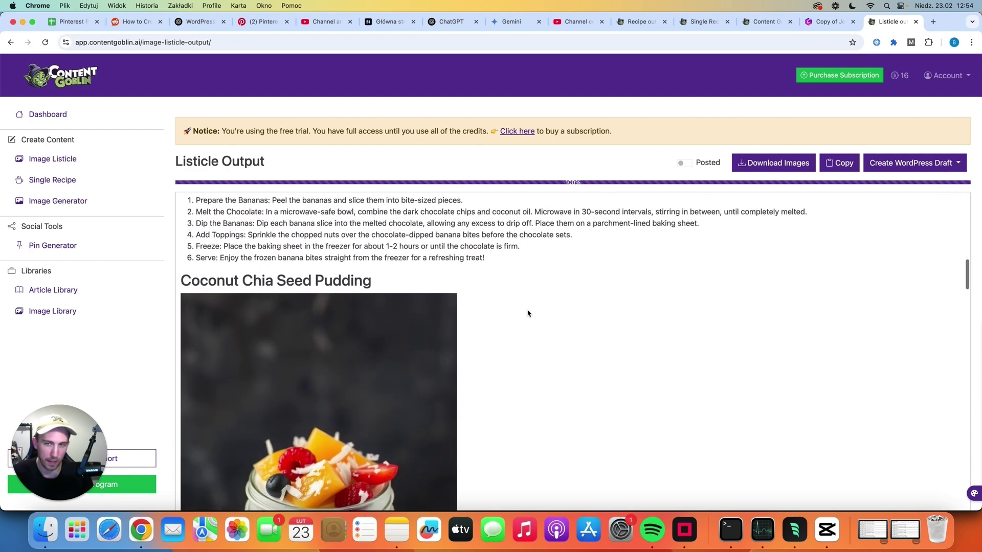
scroll(528, 313, "down", 7)
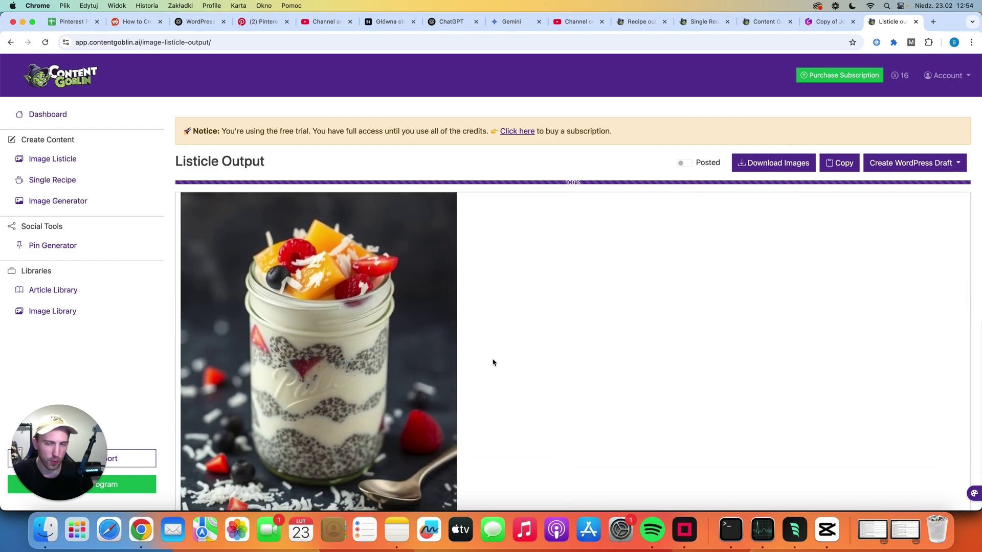
scroll(552, 338, "down", 13)
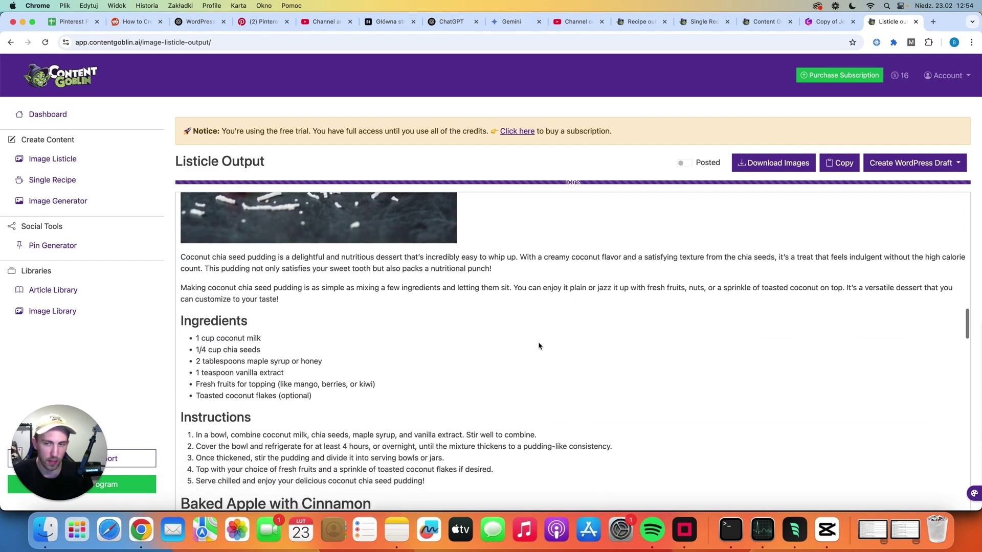
scroll(542, 340, "down", 11)
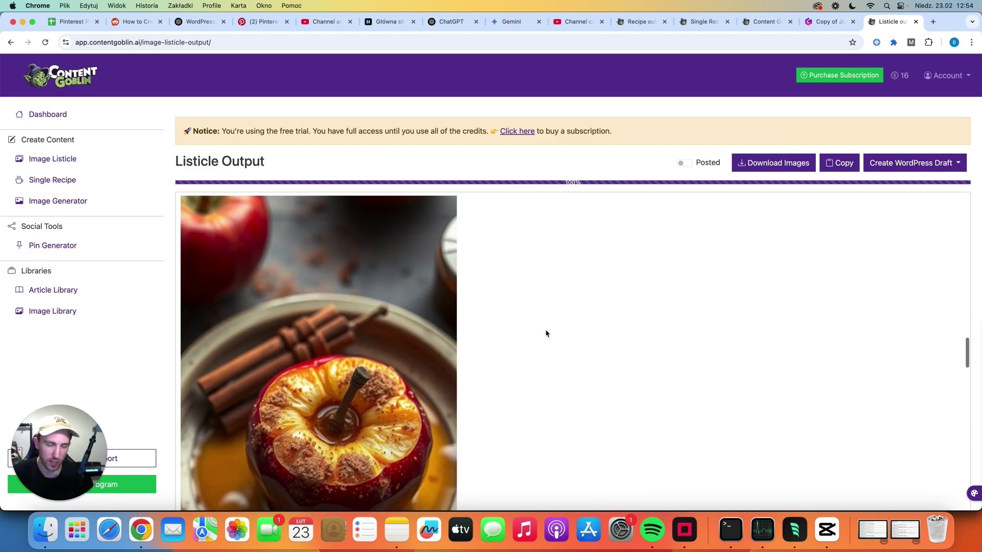
scroll(545, 333, "down", 6)
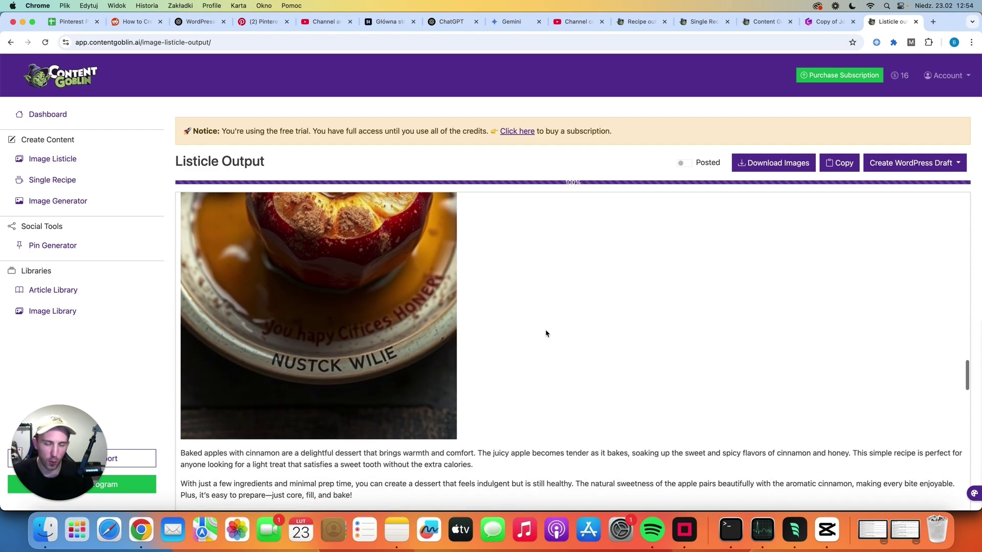
scroll(545, 333, "down", 16)
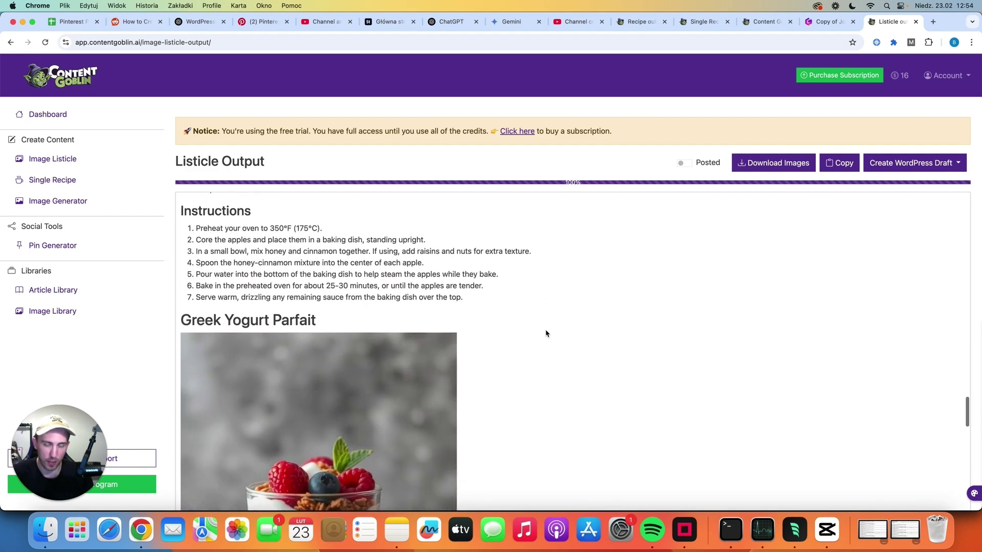
scroll(545, 333, "down", 7)
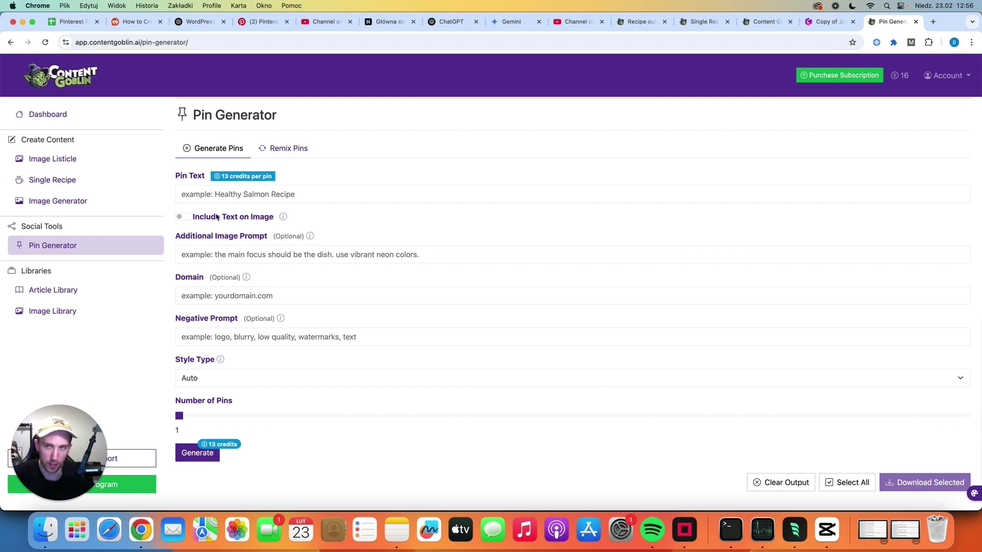
Generate a pin with text 'easy blueberry cheesecake' and image prompt 'tasty blueberry cheescake'
left_click(226, 193)
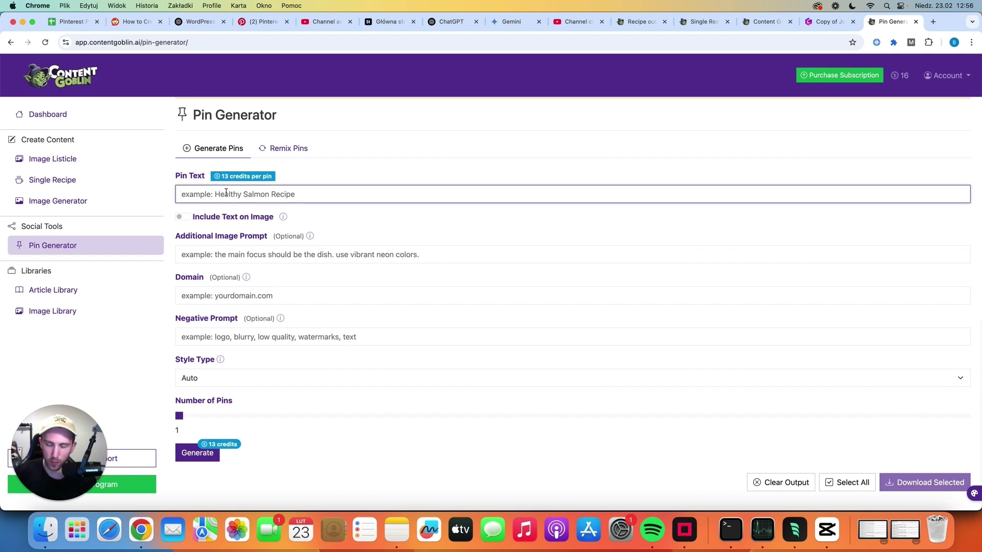
type("easy blueberry ")
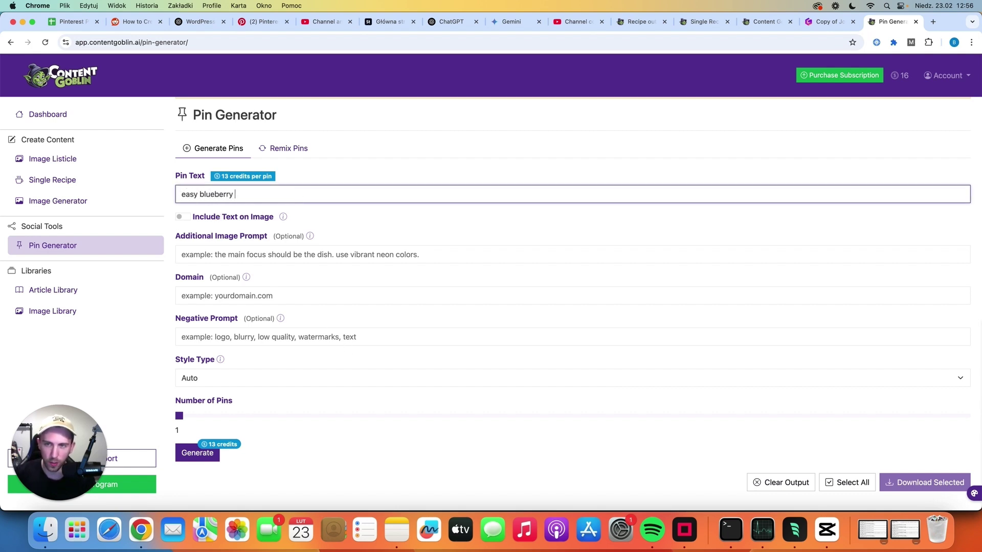
type("cheesecake")
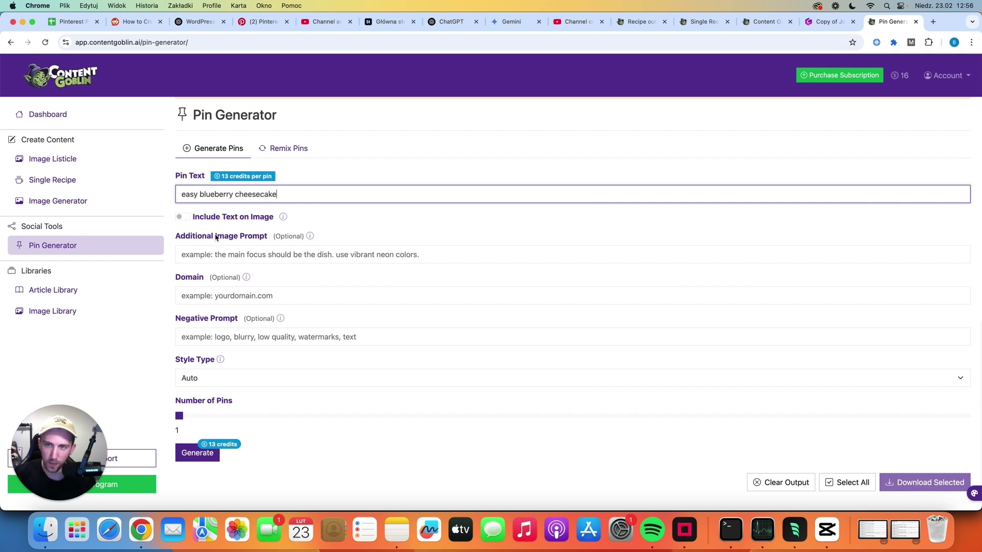
left_click(228, 255)
type("tasty blueberry cheescake")
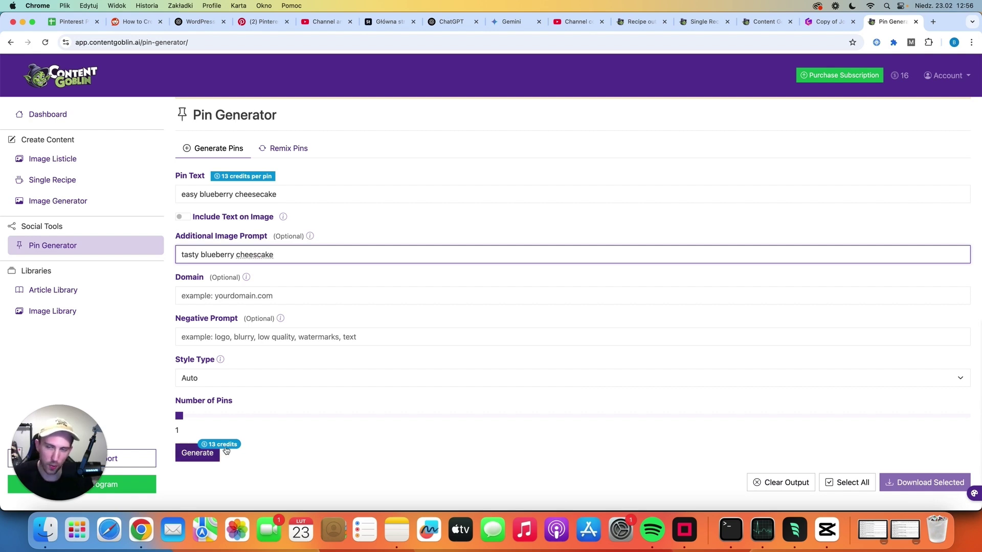
left_click(189, 454)
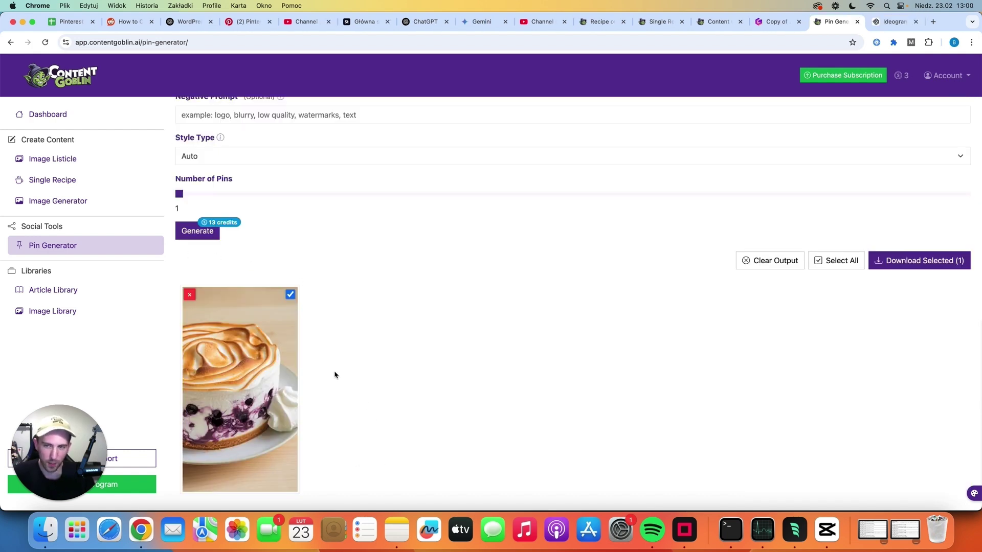
Turn on Include Text on Image for the cheesecake pin, then compare with the Ideogram pins
scroll(334, 374, "up", 5)
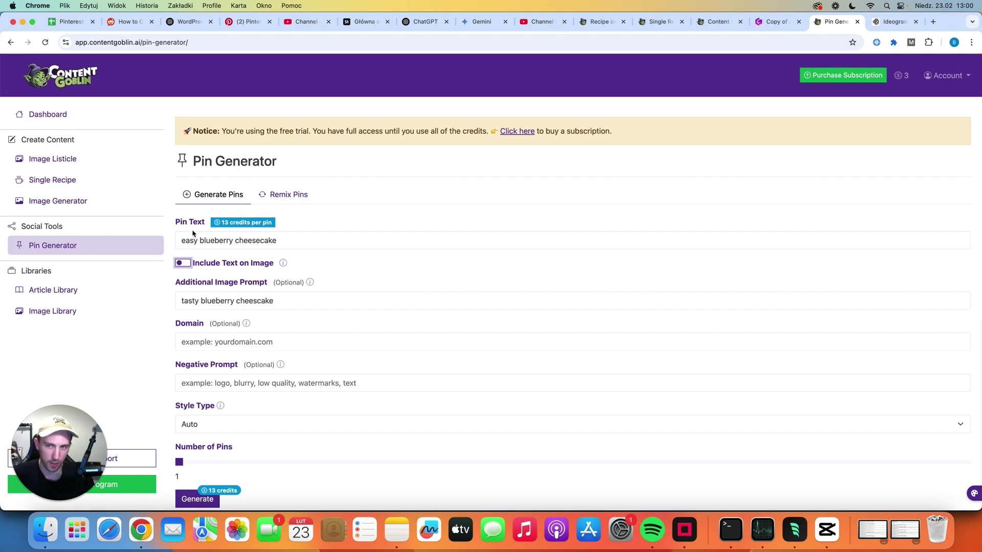
left_click(185, 265)
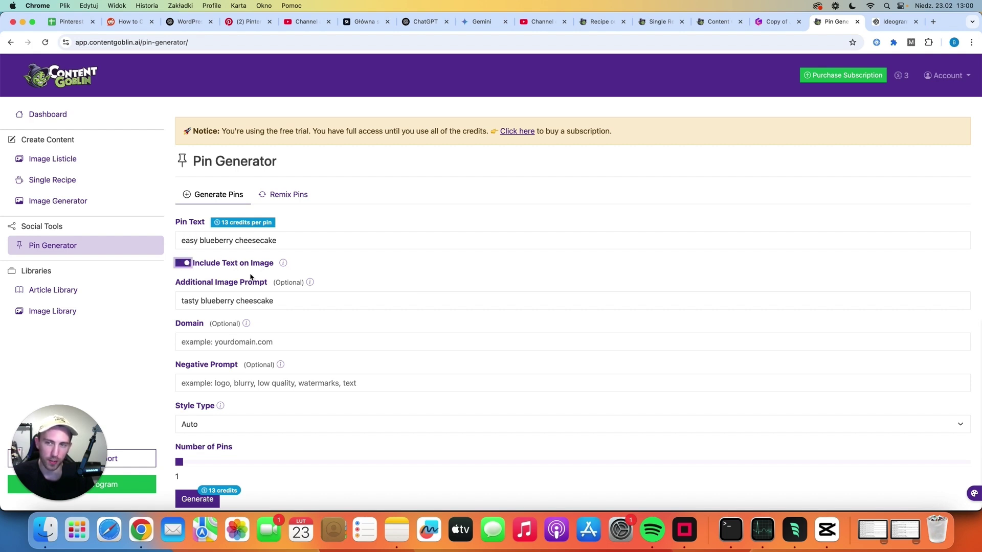
scroll(367, 424, "down", 5)
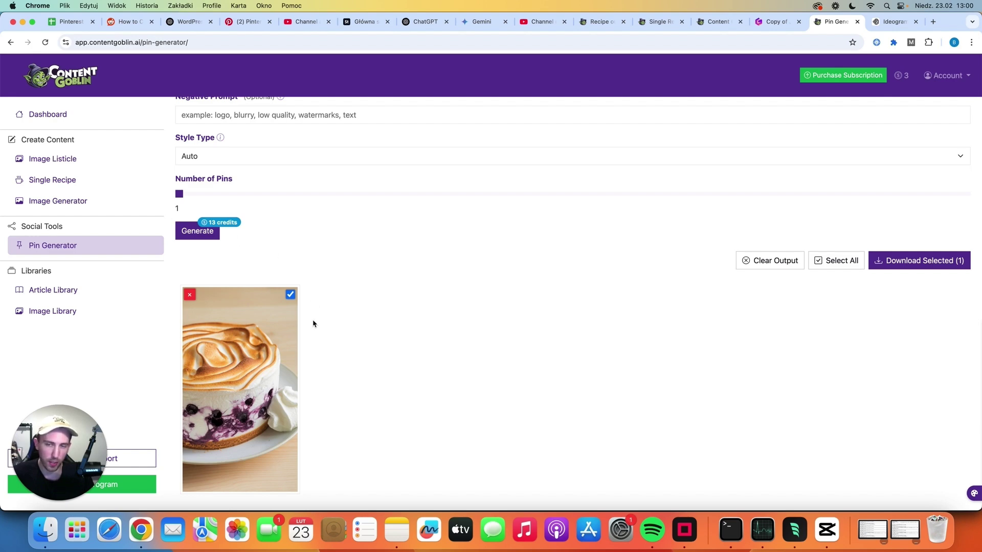
left_click(892, 21)
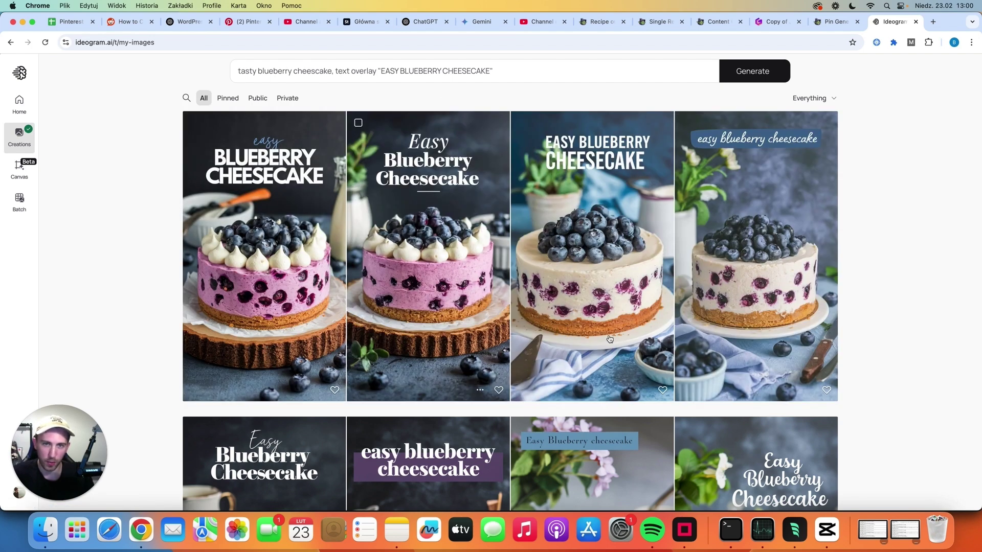
Review the Ideogram cheesecake pins and expand their prompt to show Magic Prompt Off, 9:16, model 2.0
scroll(862, 234, "down", 1)
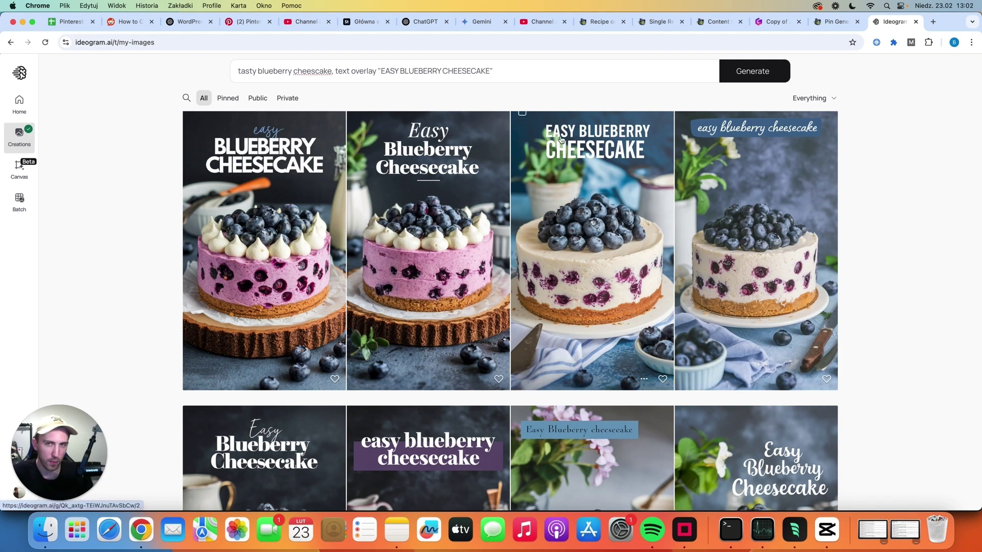
left_click(465, 71)
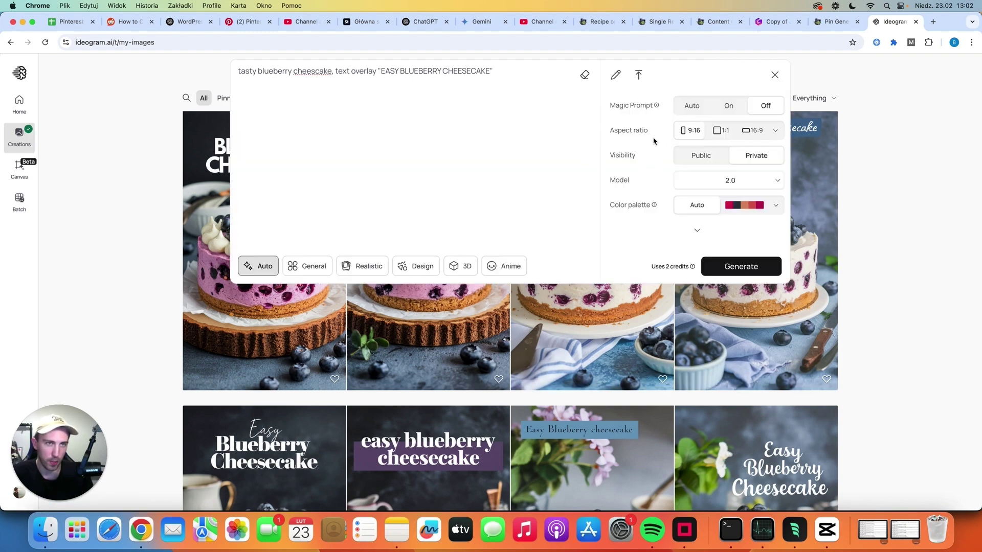
Return to the Content Goblin Pin Generator showing the generated blueberry cheesecake pin
left_click(826, 25)
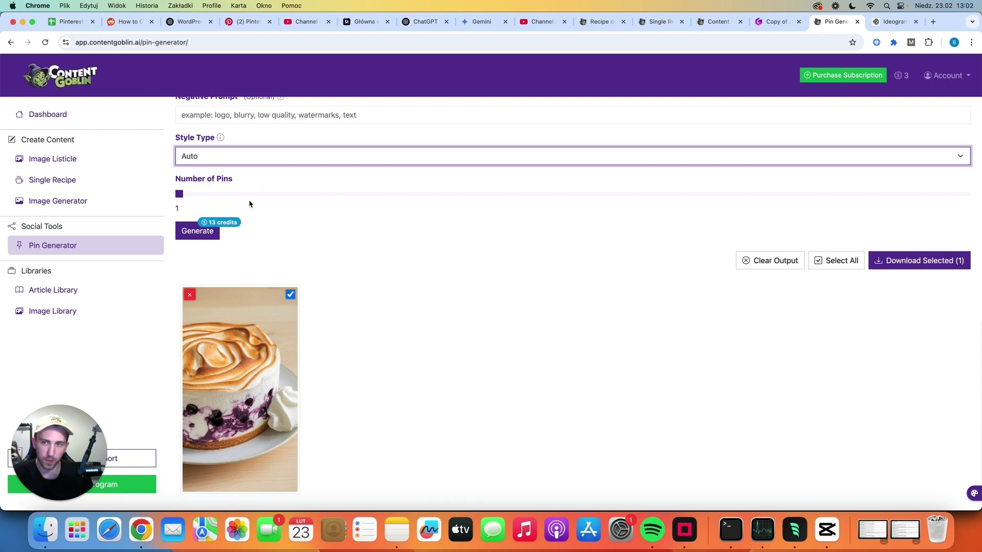